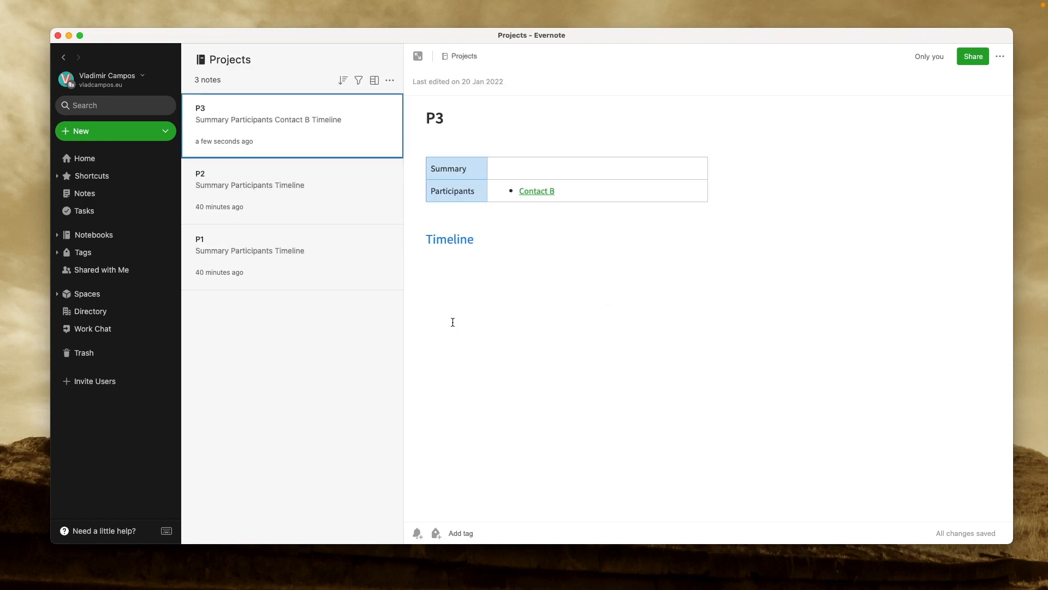
# Step: Fill P3's Summary cell with the placeholder text "sdfn slkdfg lskdfgb lskfdbg lksdfb lksfdblskdfg blskdfg bslkdfgb lskdfgb lksdfgb klfdb g"
pyautogui.click(529, 194)
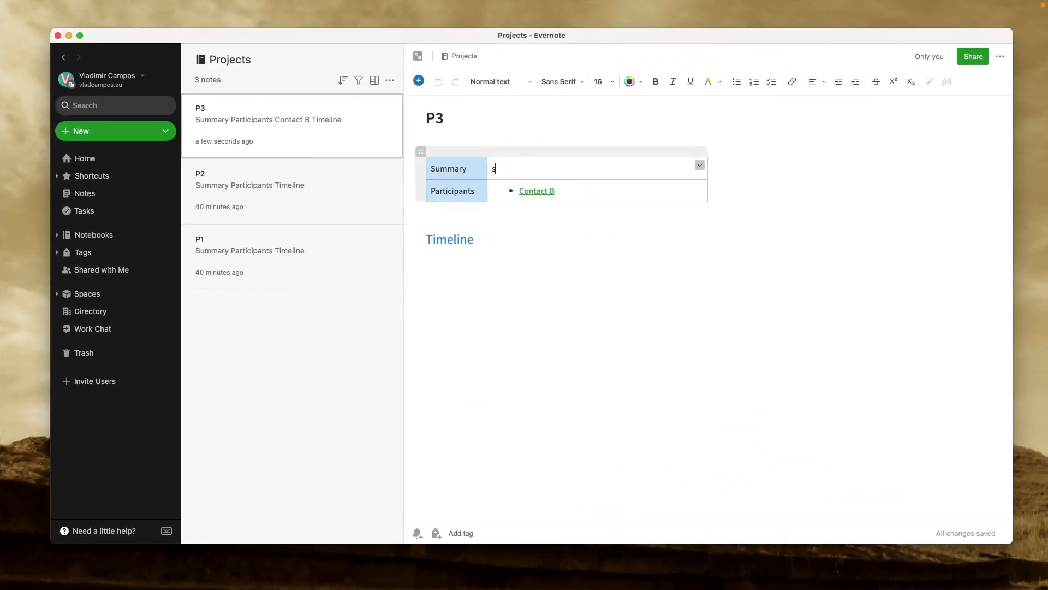
pyautogui.write('g blskdfg bslkdfgb lskdfgb lksdfgb klfdb g')
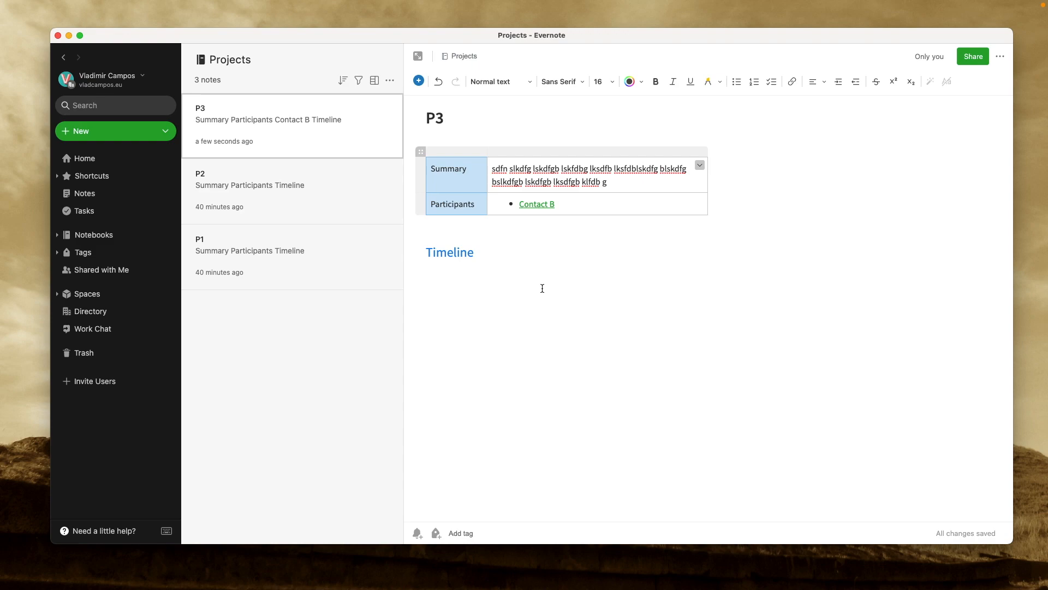
# Step: Go to the CRM notebook and copy the internal link of the Contact A note
pyautogui.press('super+j')
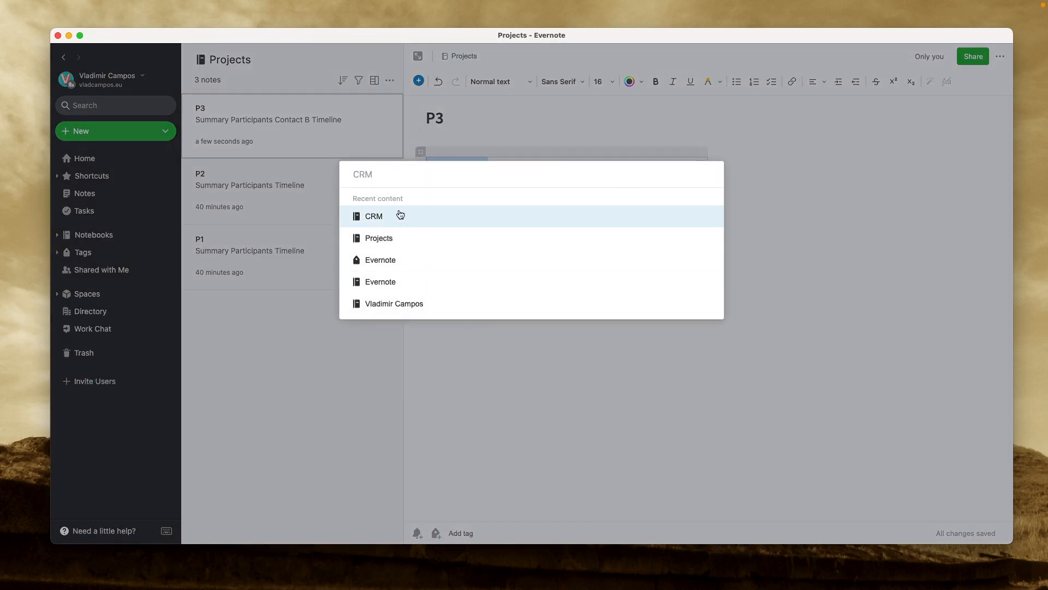
pyautogui.click(400, 215)
pyautogui.rightClick(307, 263)
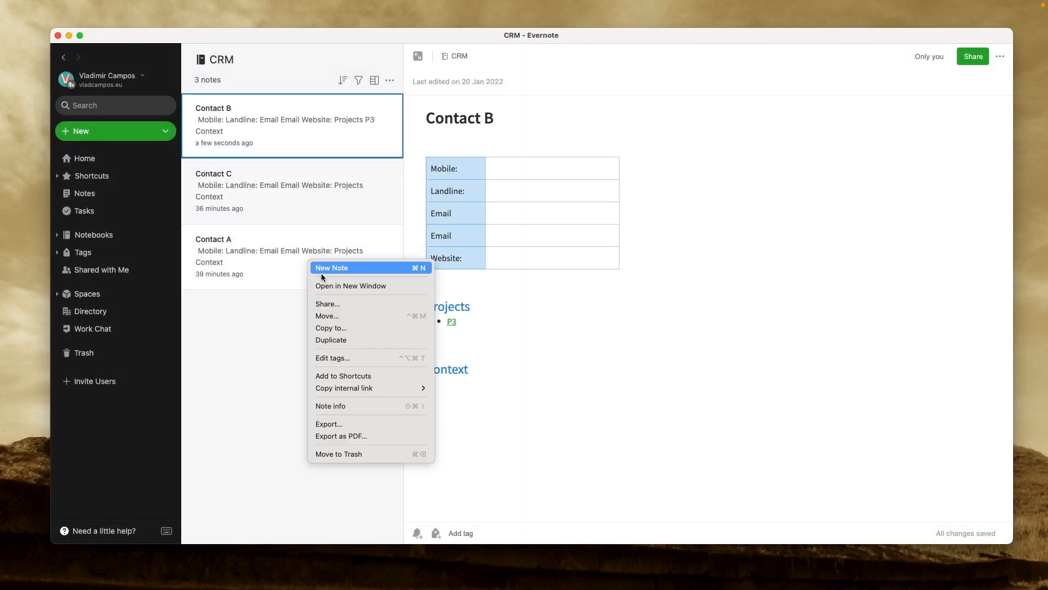
pyautogui.moveTo(376, 389)
pyautogui.click(471, 390)
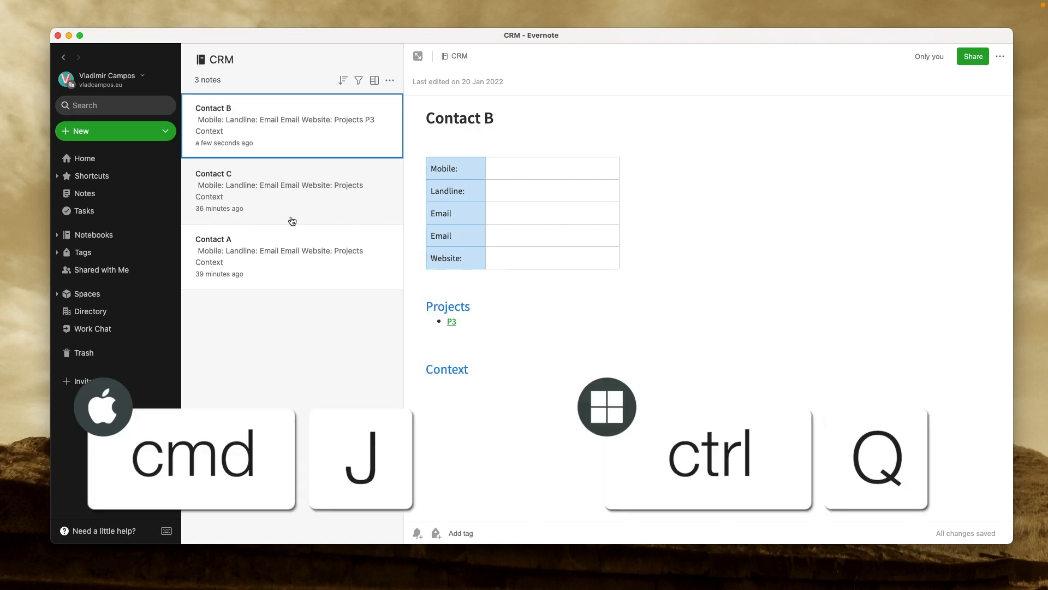
# Step: Return to the Projects notebook and add the Contact A link as a bullet below Contact B in P3's Participants list
pyautogui.press('super+j')
pyautogui.write('Projects')
pyautogui.click(370, 236)
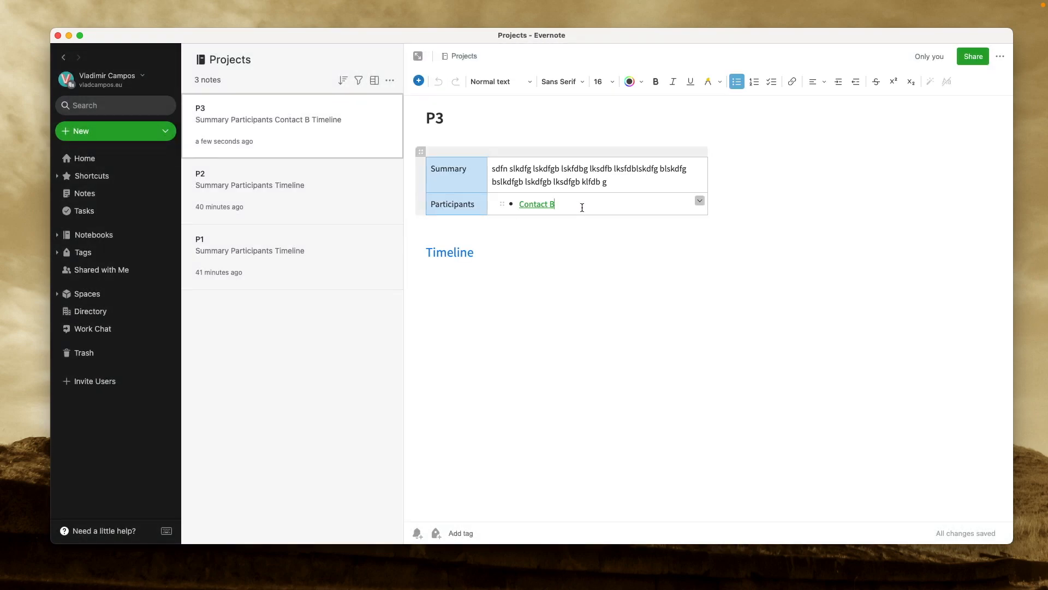
pyautogui.press('Return')
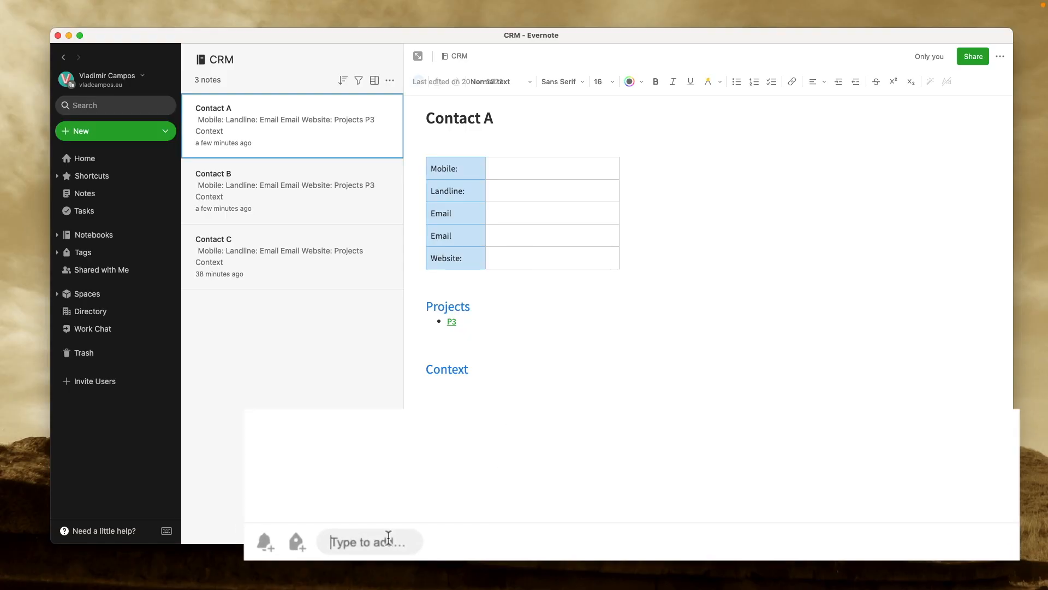
# Step: Create a P3 tag and assign it to the Contact A note in the CRM notebook
pyautogui.click(384, 542)
pyautogui.write('P')
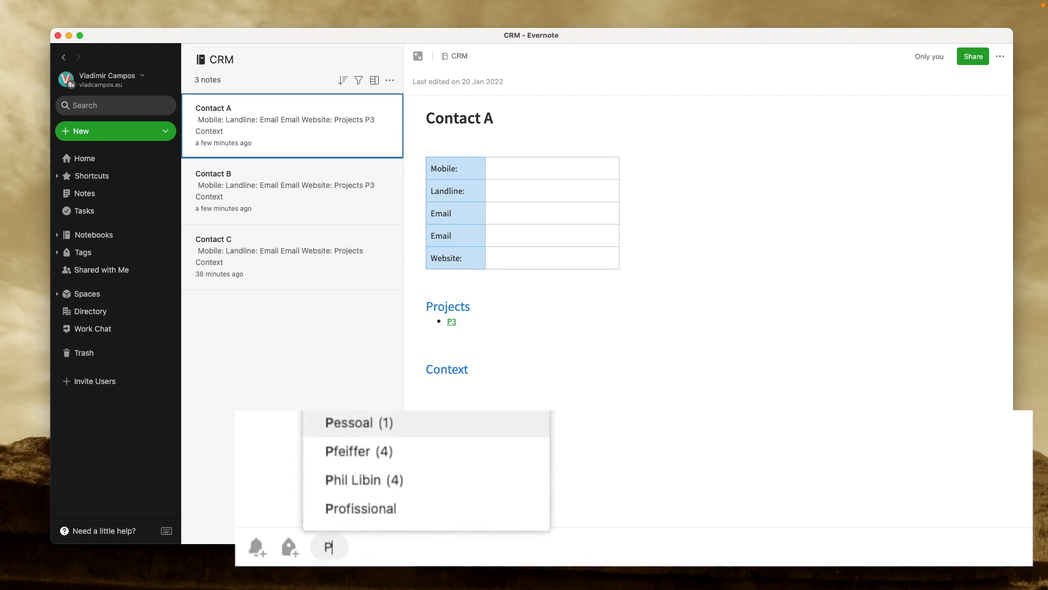
pyautogui.write('3')
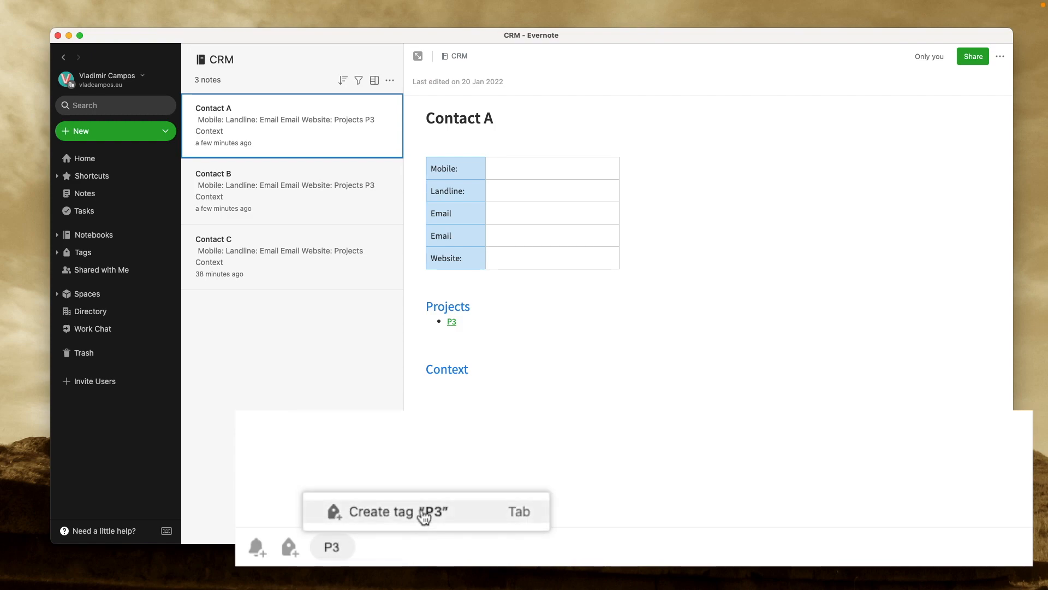
pyautogui.press('Down')
# Step: Tag the Contact B note with P3
pyautogui.click(330, 547)
pyautogui.write('P')
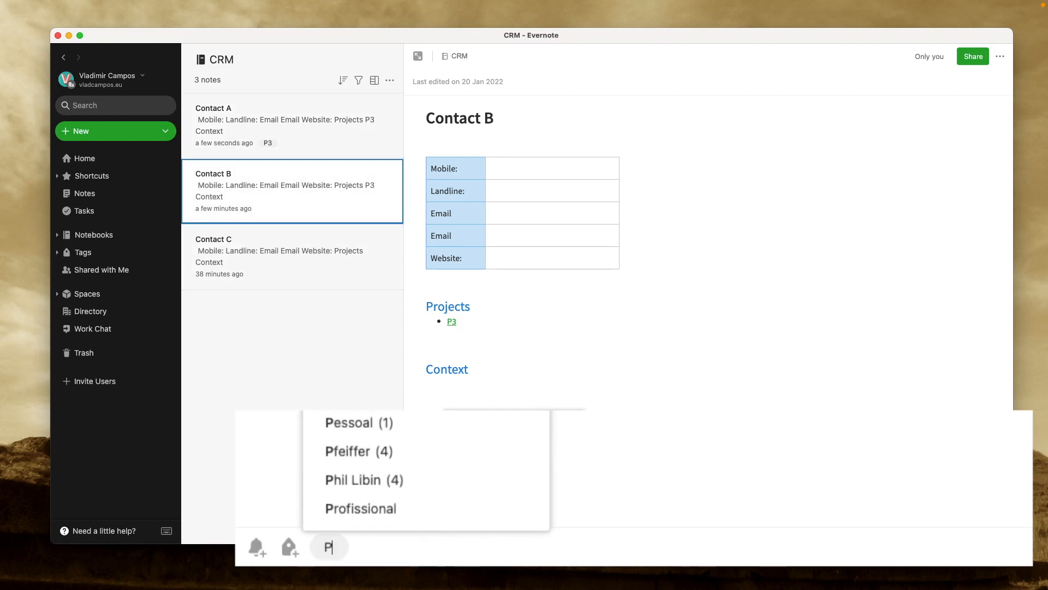
pyautogui.write('#')
pyautogui.press('BackSpace')
pyautogui.write('3')
pyautogui.press('Return')
# Step: Tag the Contact C note with P1
pyautogui.click(327, 268)
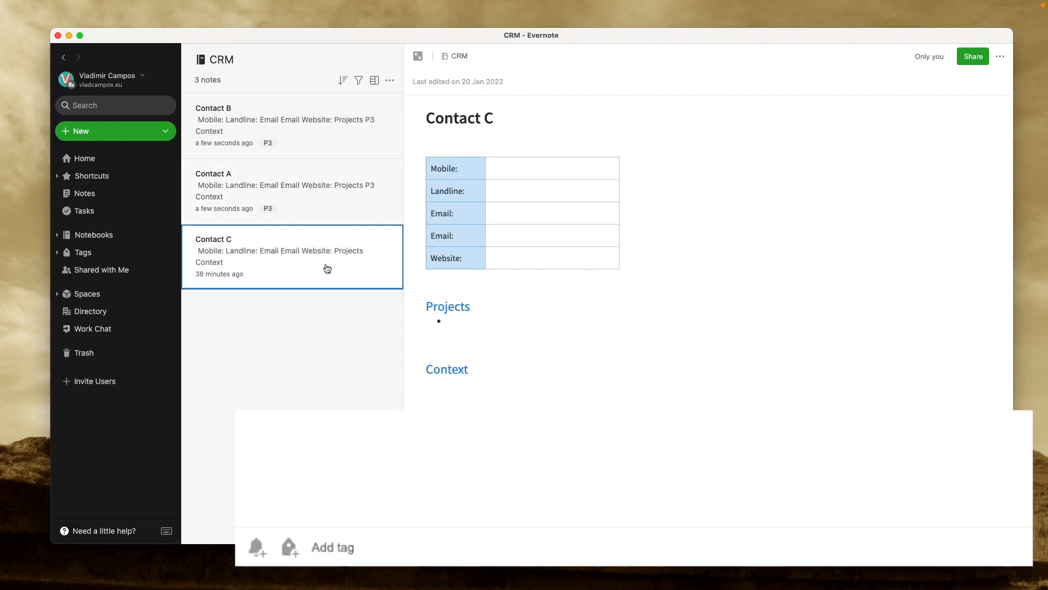
pyautogui.click(365, 545)
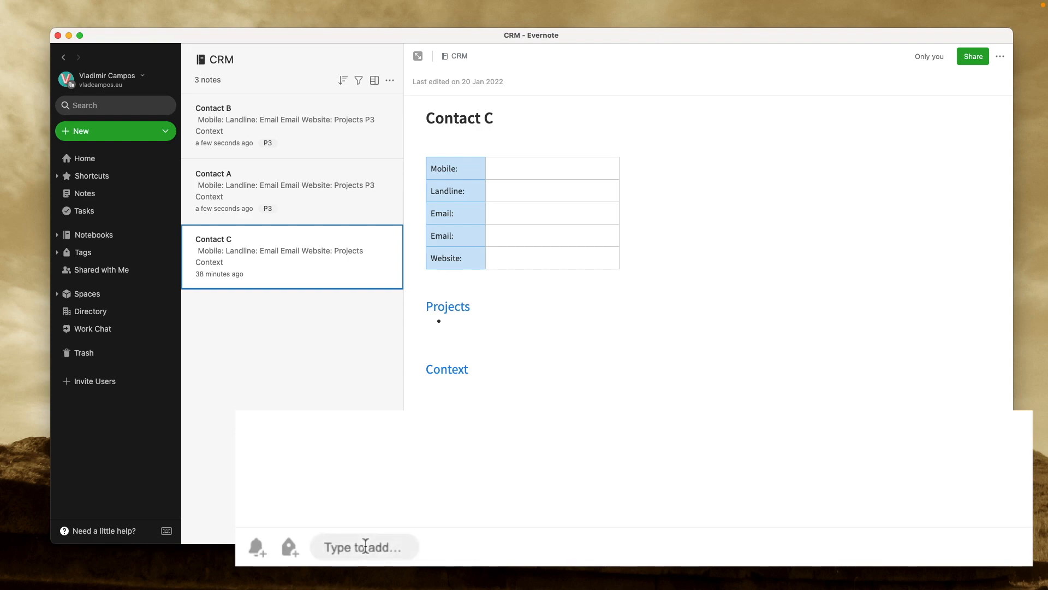
pyautogui.write('P1')
pyautogui.press('Return')
# Step: Add P1 as a second tag to the Contact B note
pyautogui.click(324, 253)
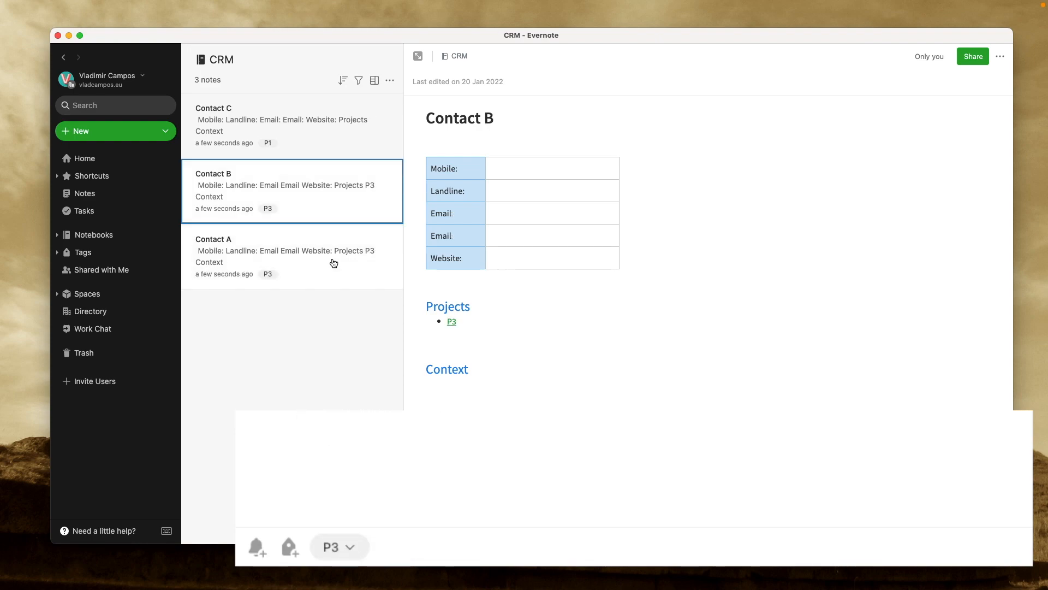
pyautogui.click(412, 544)
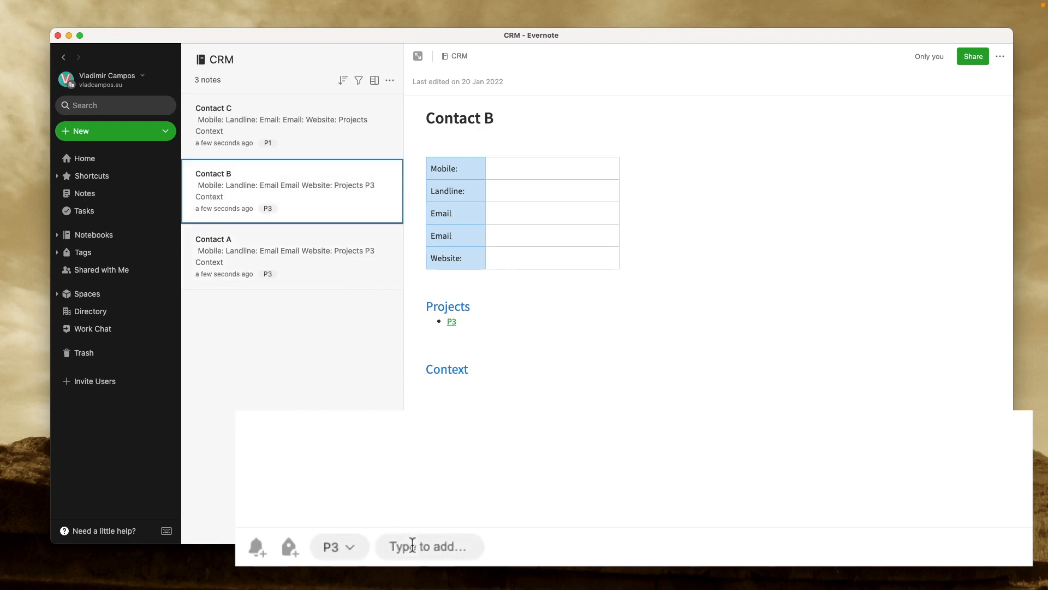
pyautogui.write('P1')
pyautogui.press('Return')
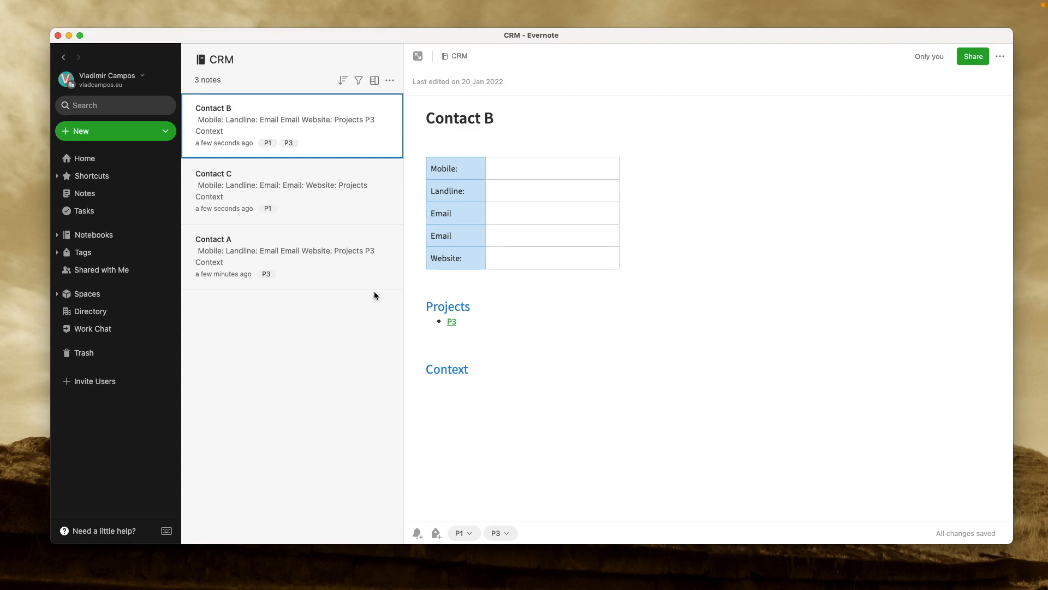
# Step: Filter the CRM notebook's notes by the P3 tag
pyautogui.click(359, 80)
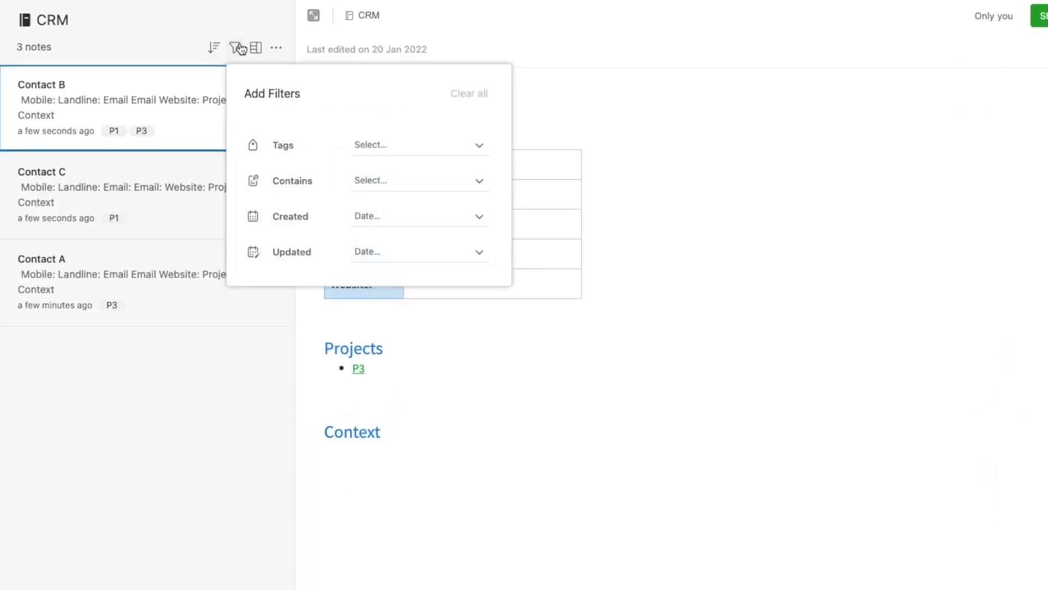
pyautogui.click(361, 155)
pyautogui.write('p3')
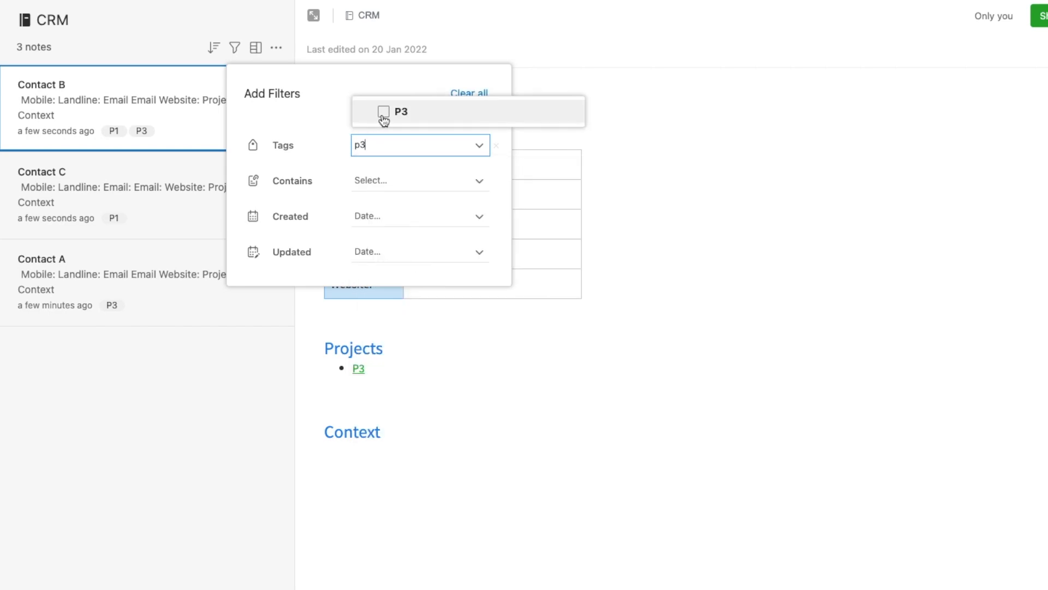
pyautogui.click(383, 114)
pyautogui.click(137, 444)
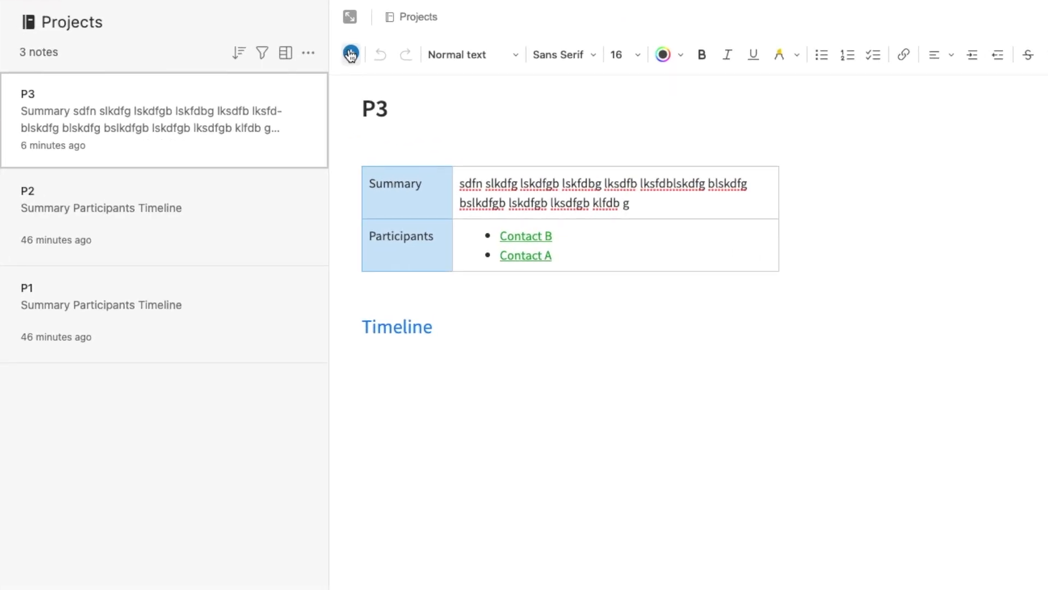
# Step: Insert the 20 January 2022 Meeting Y calendar event, collapsed, under P3's Timeline heading, with the note "s lsdjf sdjnfsl dkfnlsdkfn sldn s nas" below it
pyautogui.click(419, 81)
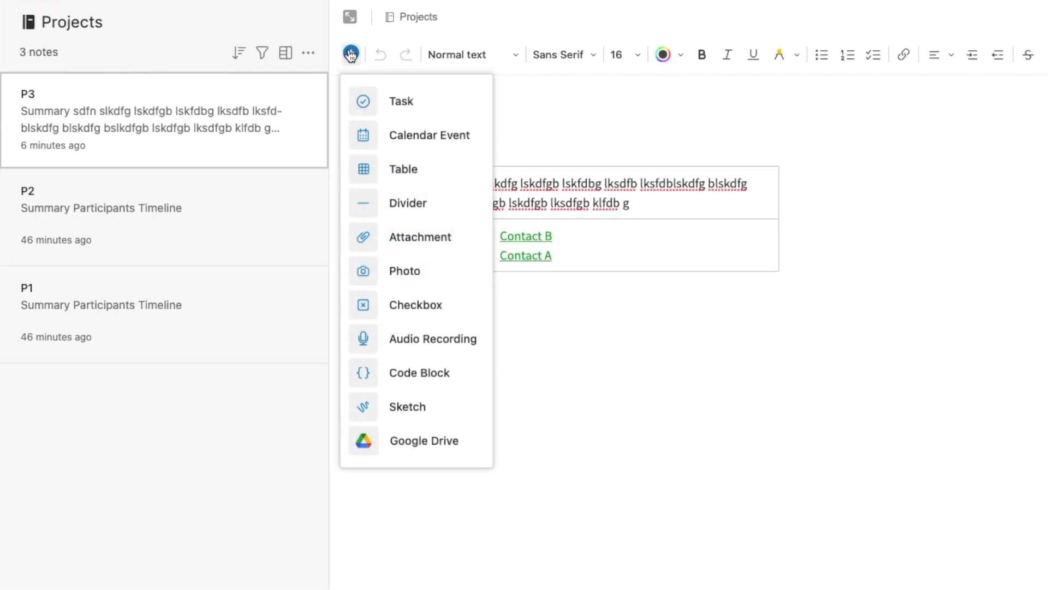
pyautogui.click(439, 138)
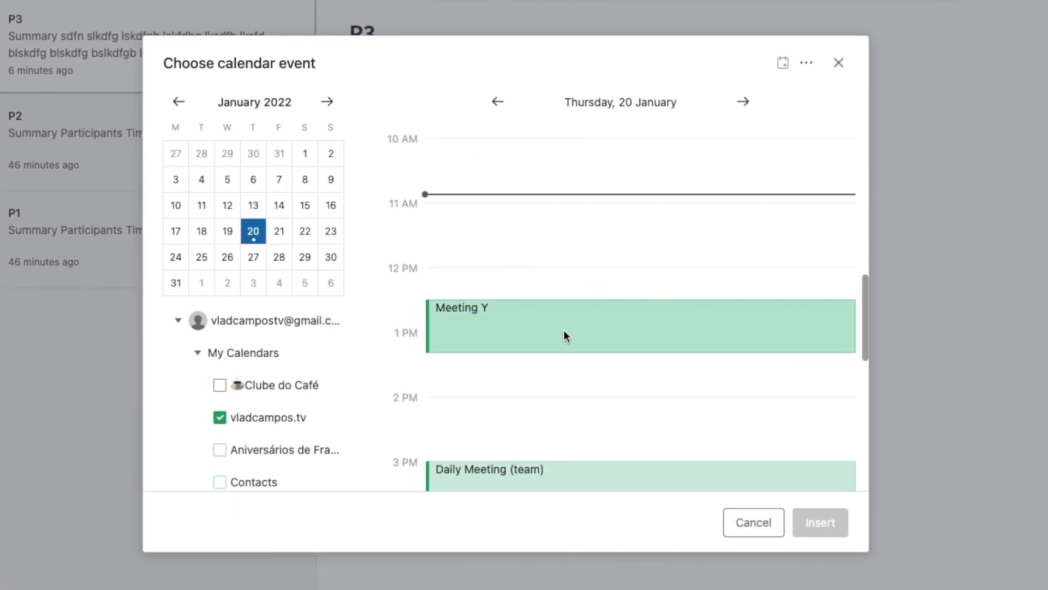
pyautogui.click(564, 333)
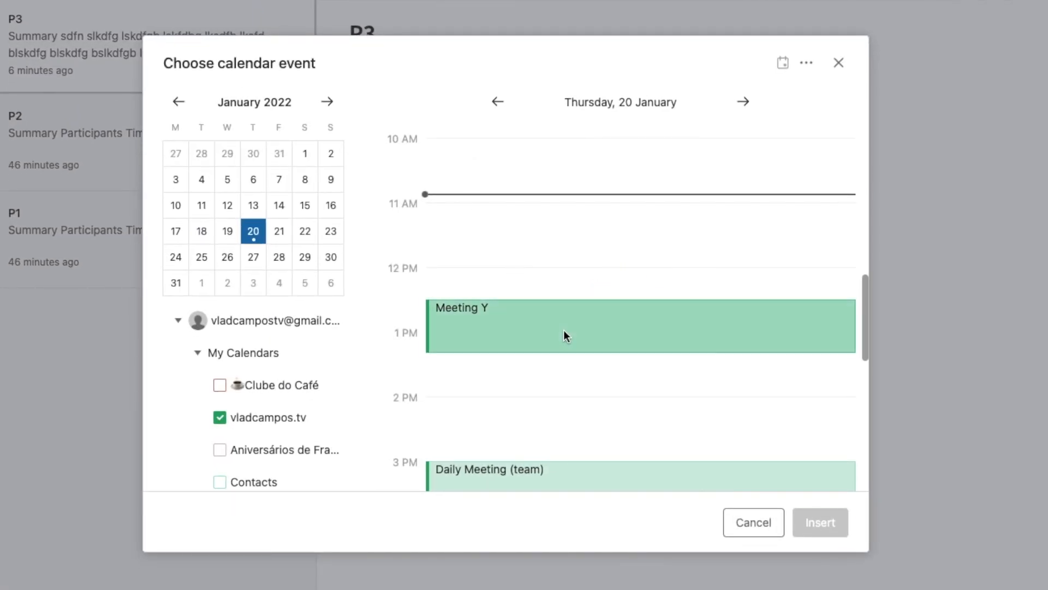
pyautogui.click(821, 524)
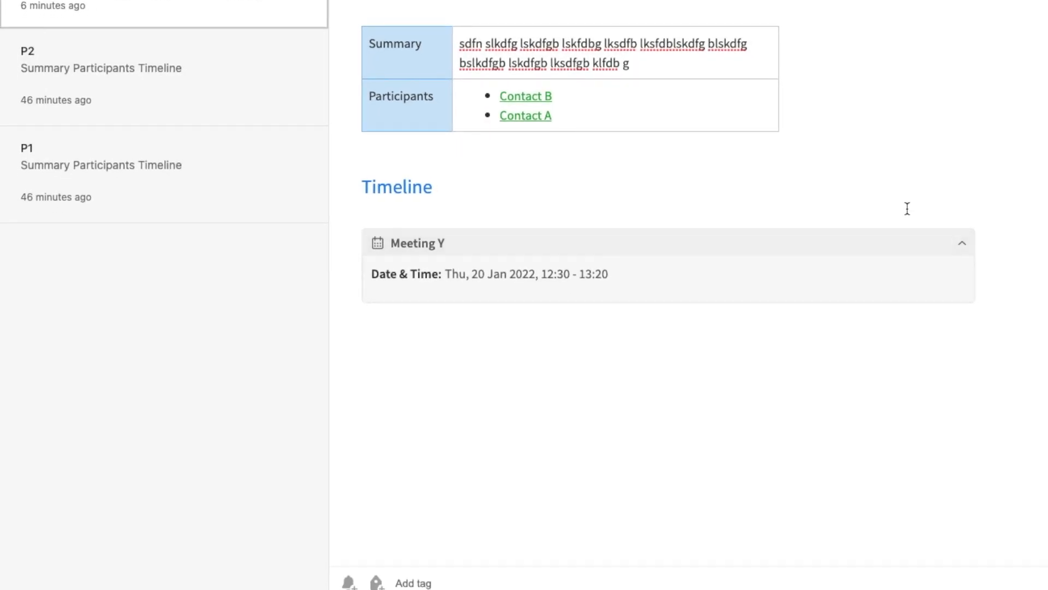
pyautogui.click(968, 250)
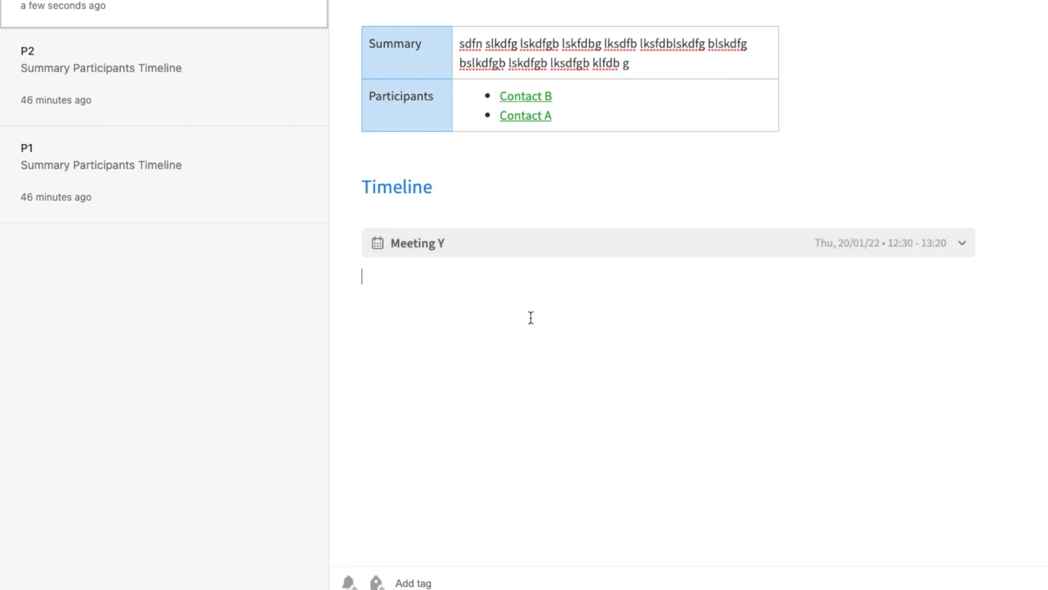
pyautogui.write('nlsdkfn sldn s nas')
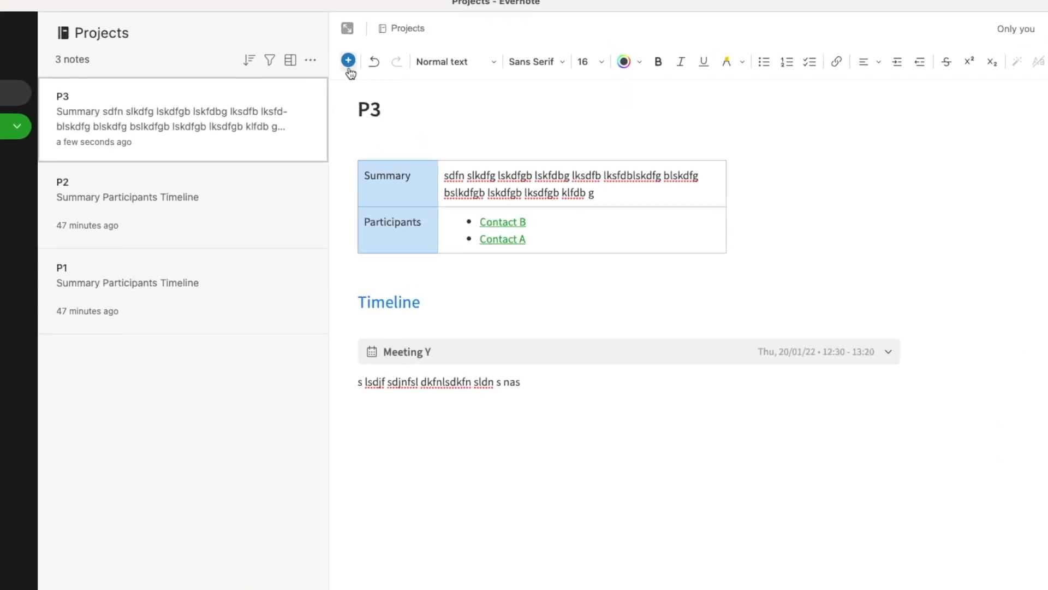
# Step: Insert the KPI spreadsheet from Google Drive below the Meeting Y notes
pyautogui.click(401, 73)
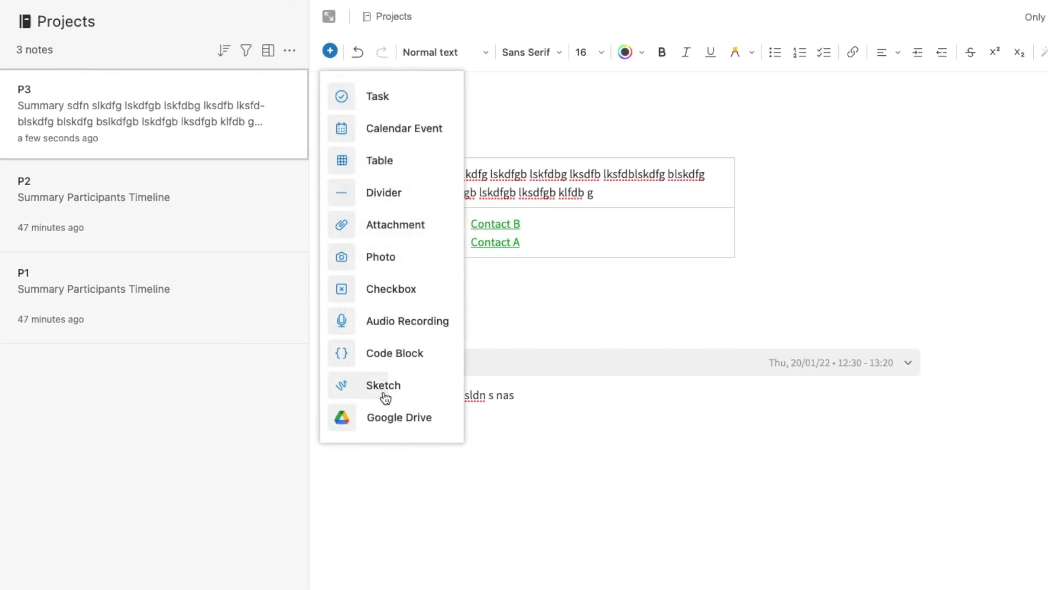
pyautogui.press('Escape')
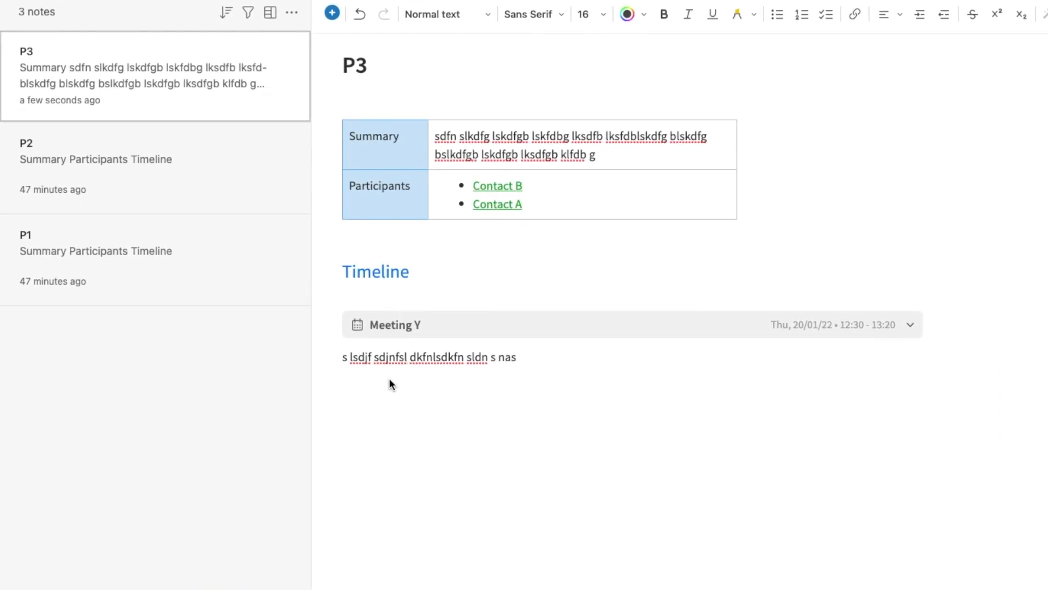
pyautogui.click(218, 537)
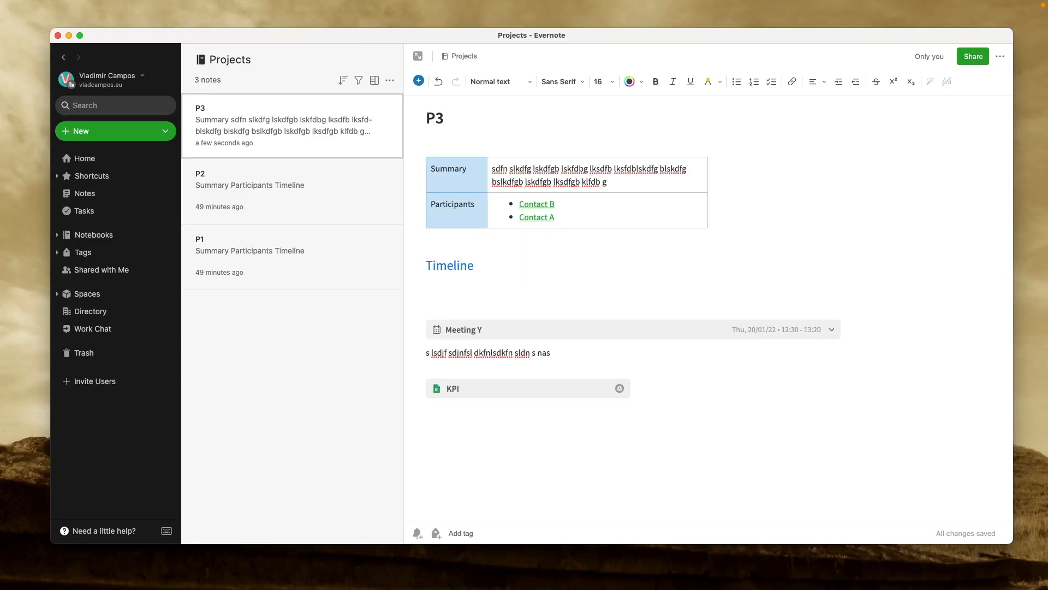
# Step: Insert the current date, 20 January 2022, under Timeline and write "dfgjs lfkgdsflkgjdsfklgj sdfkljgb dsklg dskfg" below it
pyautogui.press('super+shift+d')
pyautogui.press('Return')
pyautogui.press('Return')
pyautogui.write('d')
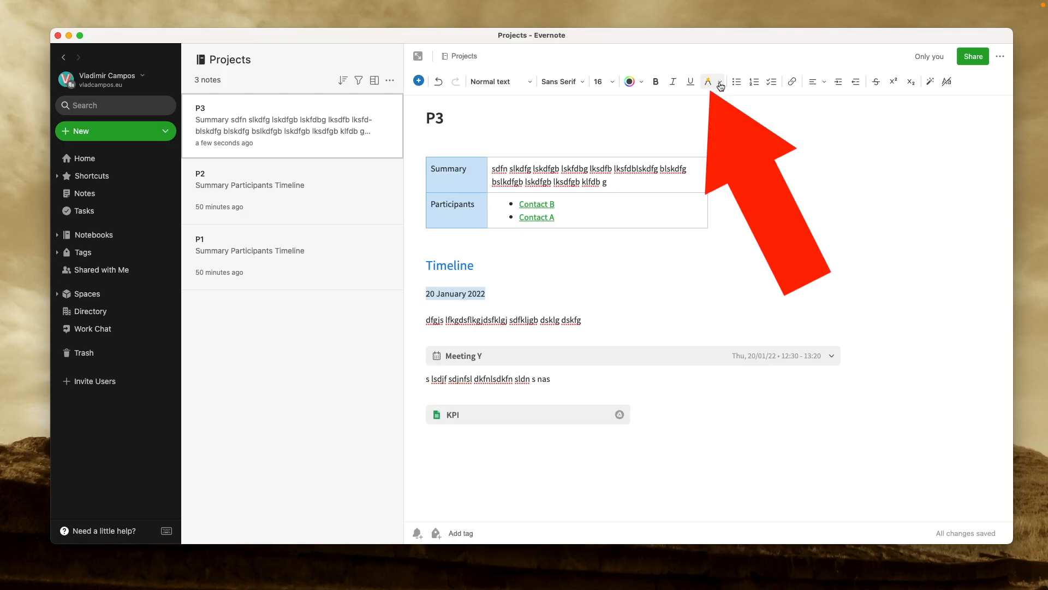
# Step: Highlight the Timeline entry's date in light blue and change it to 17 January 2022
pyautogui.click(720, 85)
pyautogui.click(726, 108)
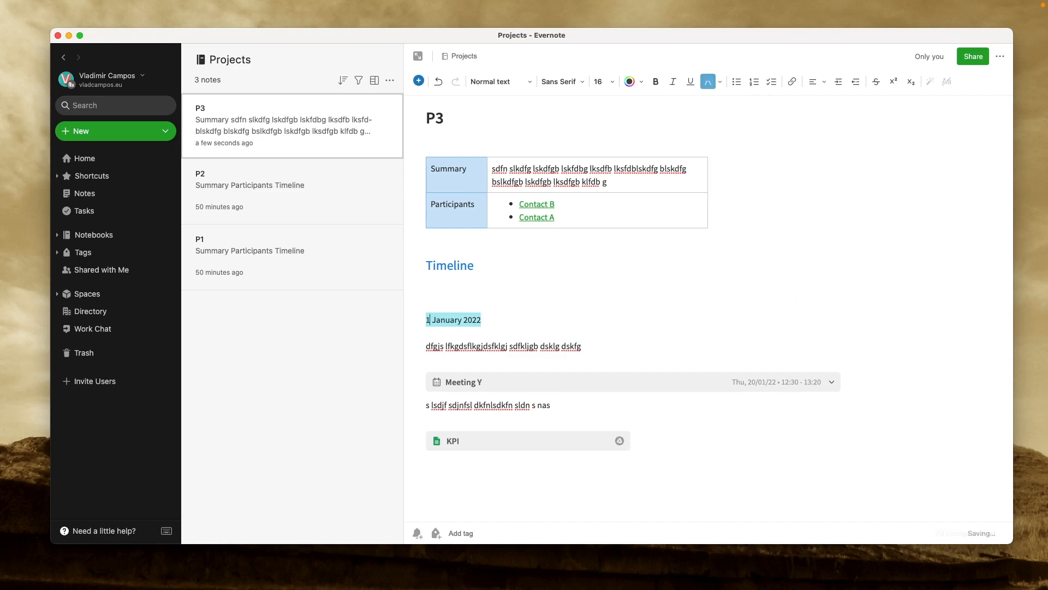
pyautogui.press('Return')
pyautogui.press('Up')
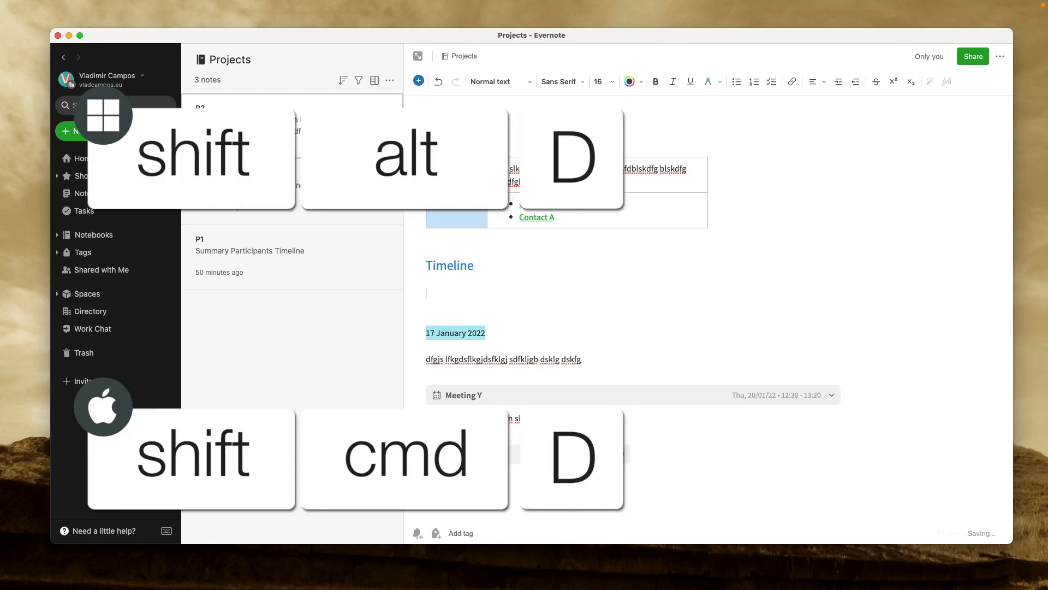
# Step: Add a 20 January 2022 entry above the 17 January one with the lines "dsfgsdfgdsfgsdf", "gsdf", "gsd", "fg", "sdfg", "df" and "g"
pyautogui.press('super+shift+d')
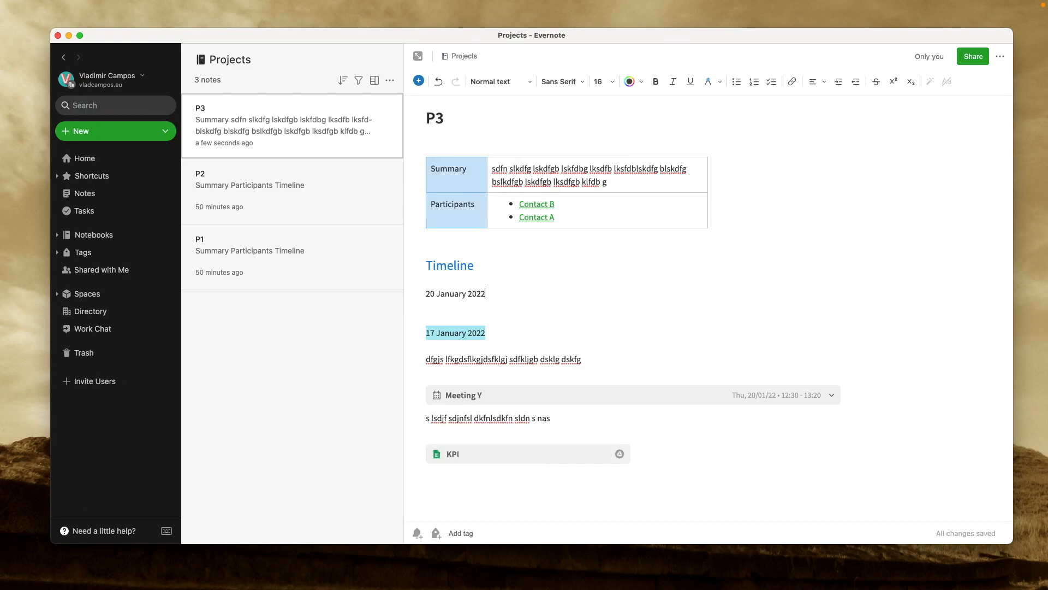
pyautogui.press('Return')
pyautogui.write('dsfgsdfgdsfgsdf gsdf gsd fg sdfg df g')
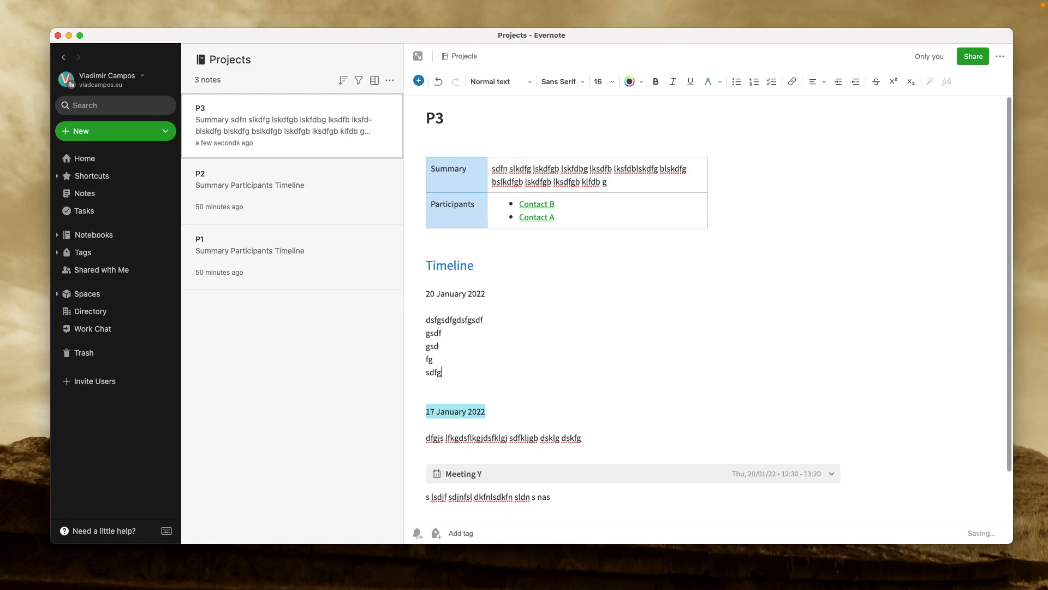
# Step: Highlight the 20 January 2022 date in the same light blue as the older entry's date
pyautogui.moveTo(486, 294); pyautogui.dragTo(425, 293)
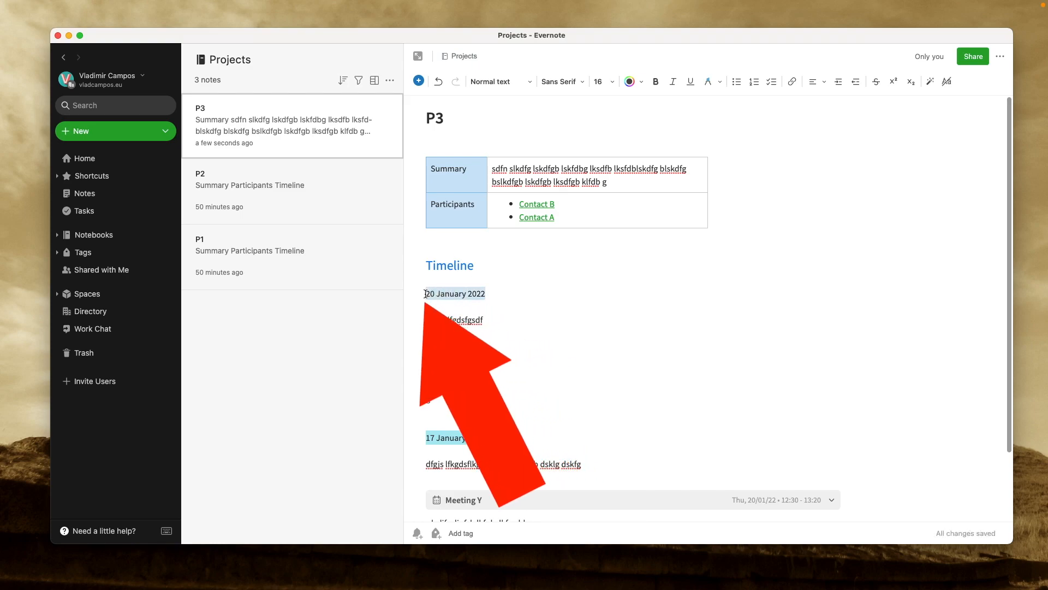
pyautogui.click(710, 81)
pyautogui.click(670, 309)
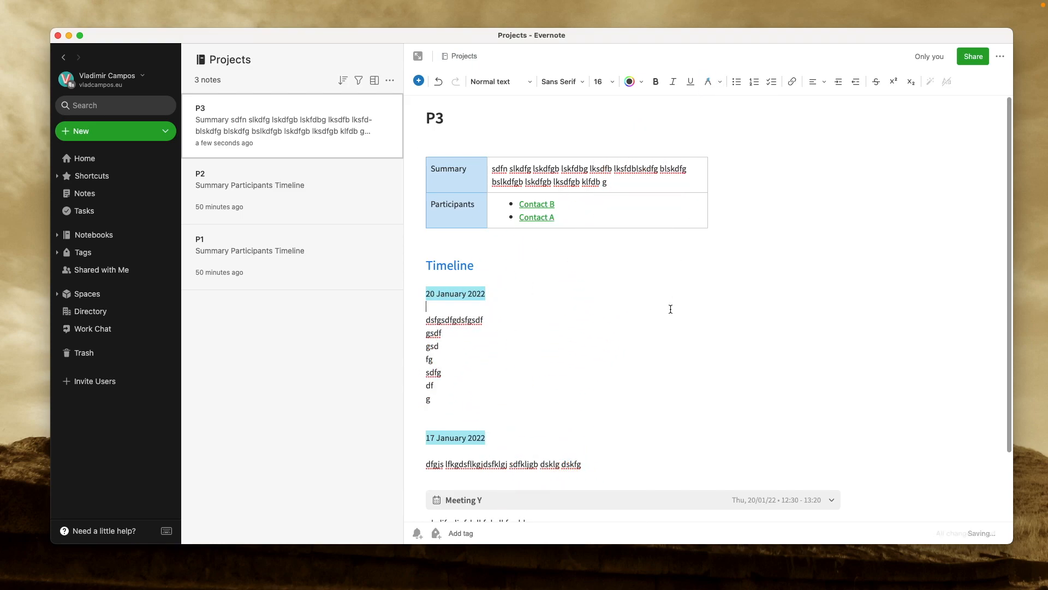
pyautogui.scroll(-3, 746, 381)
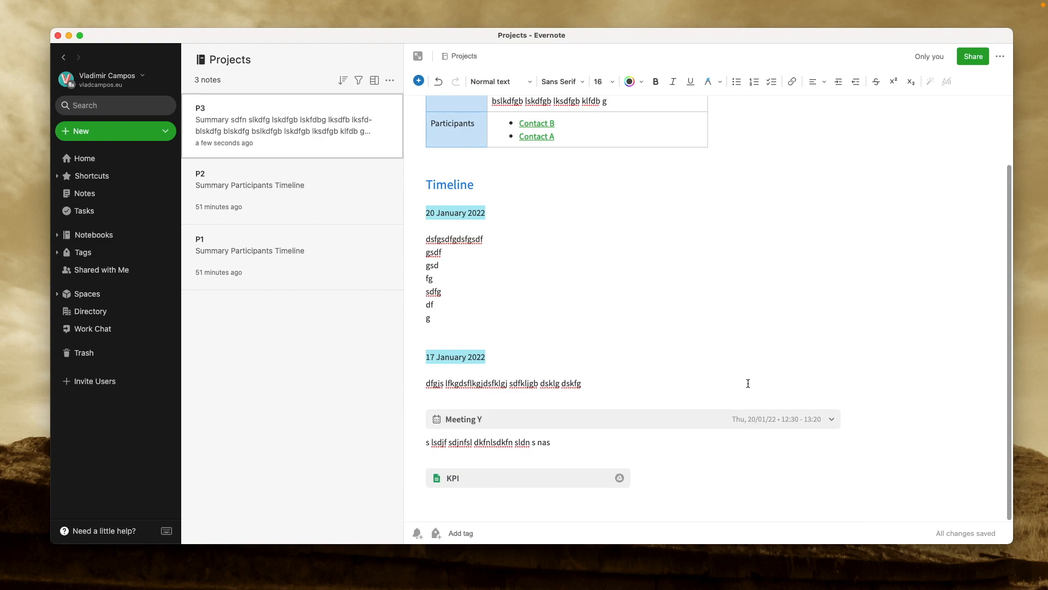
# Step: Tag the P3 project note with WIP
pyautogui.scroll(3, 740, 295)
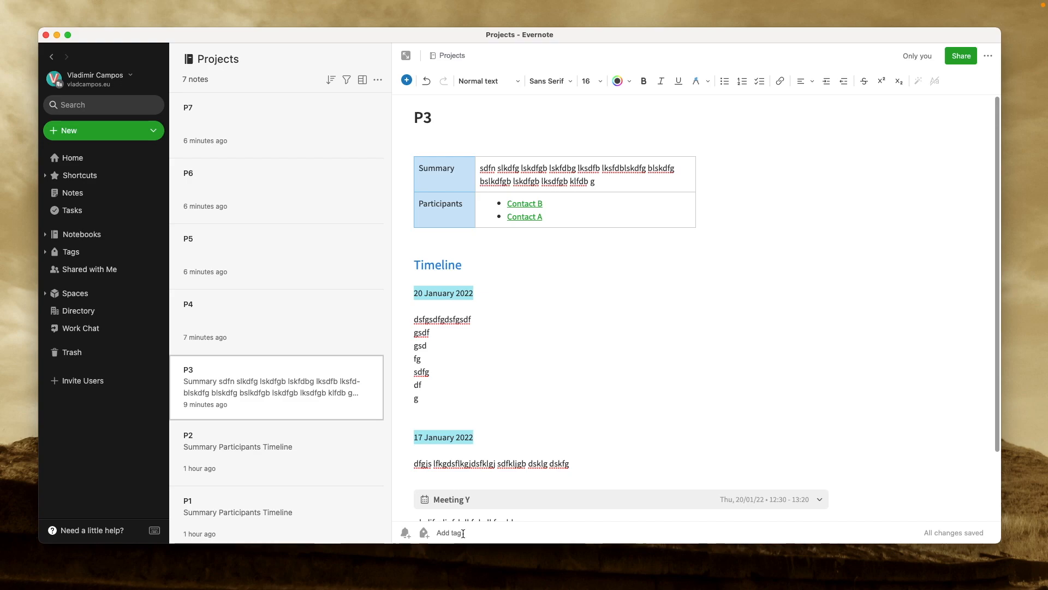
pyautogui.click(463, 533)
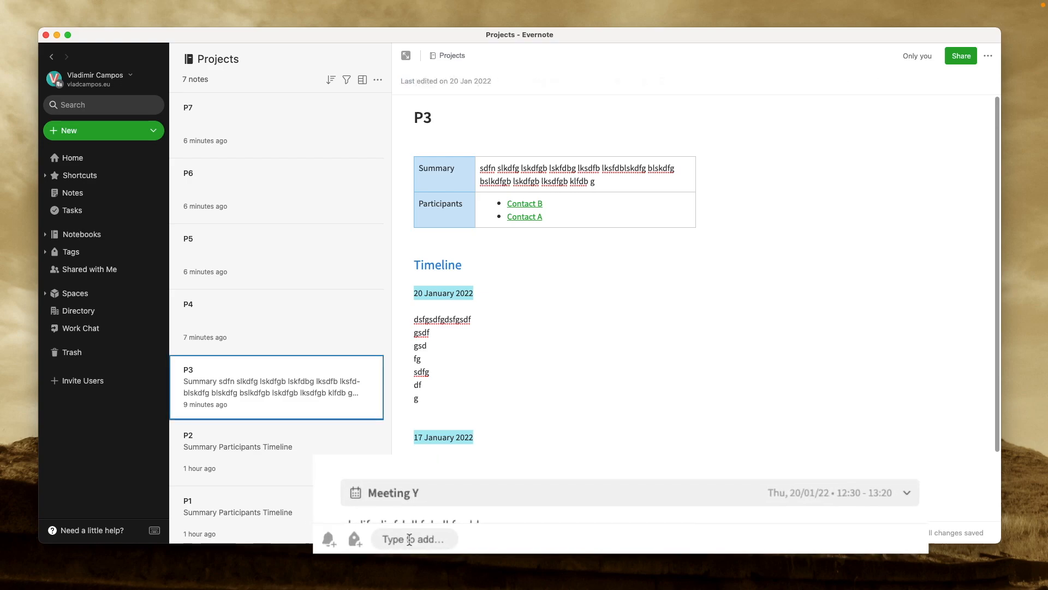
pyautogui.write('WIP')
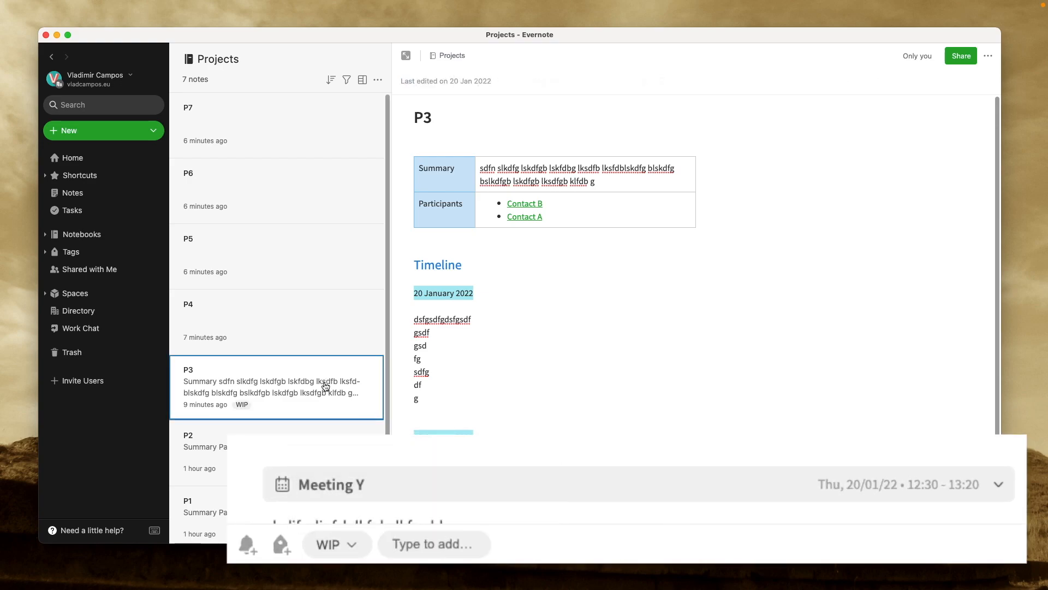
# Step: Open the P2 project note and assign it the existing WIP tag
pyautogui.click(317, 453)
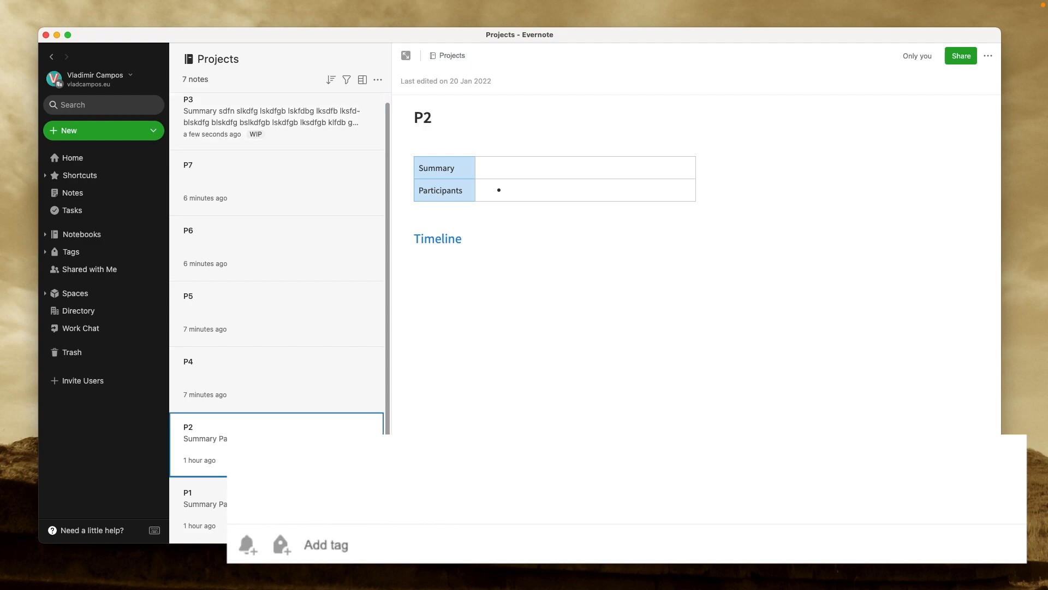
pyautogui.click(385, 541)
pyautogui.write('WIP')
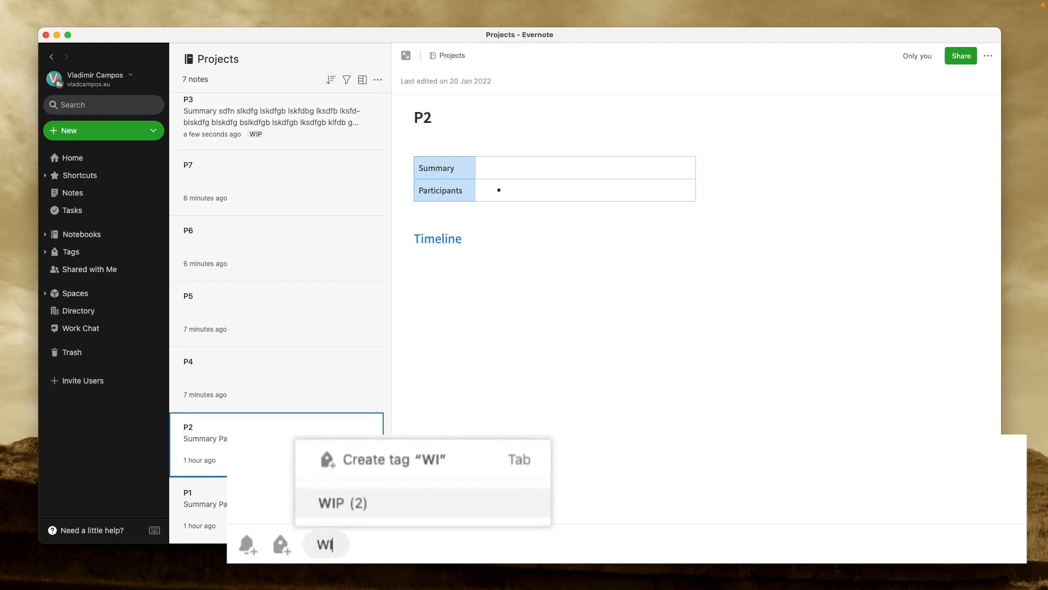
pyautogui.click(385, 505)
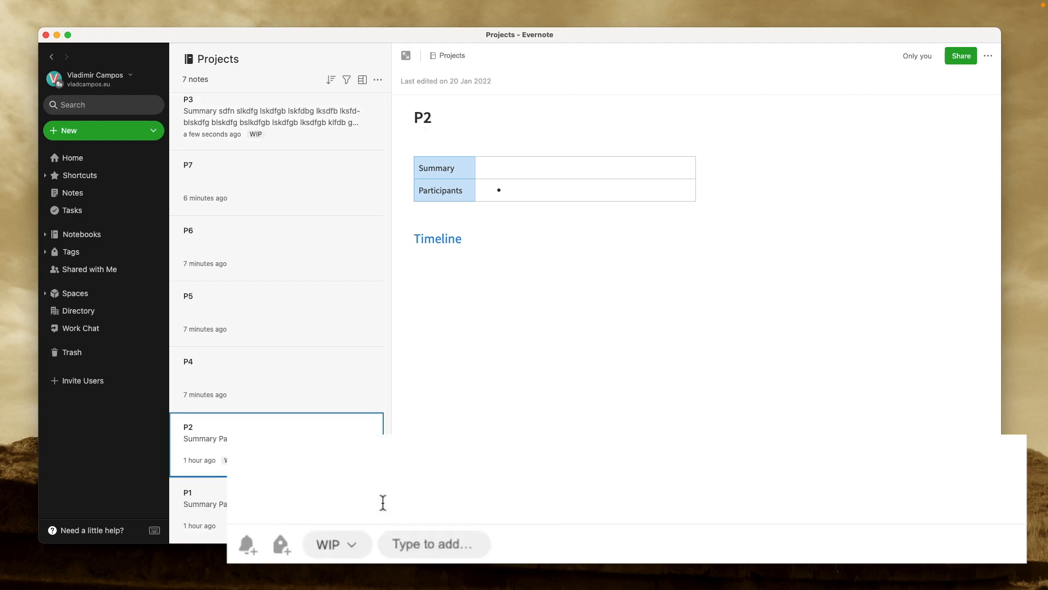
# Step: Search within the Projects notebook for notes filtered by the WIP tag
pyautogui.click(346, 79)
pyautogui.click(440, 171)
pyautogui.write('wi')
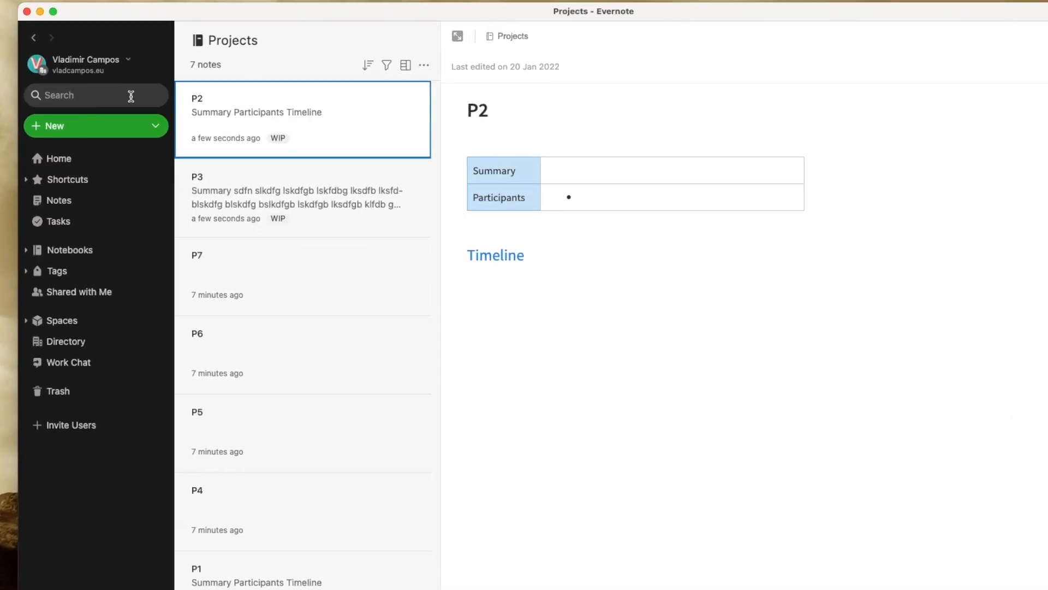
pyautogui.click(132, 102)
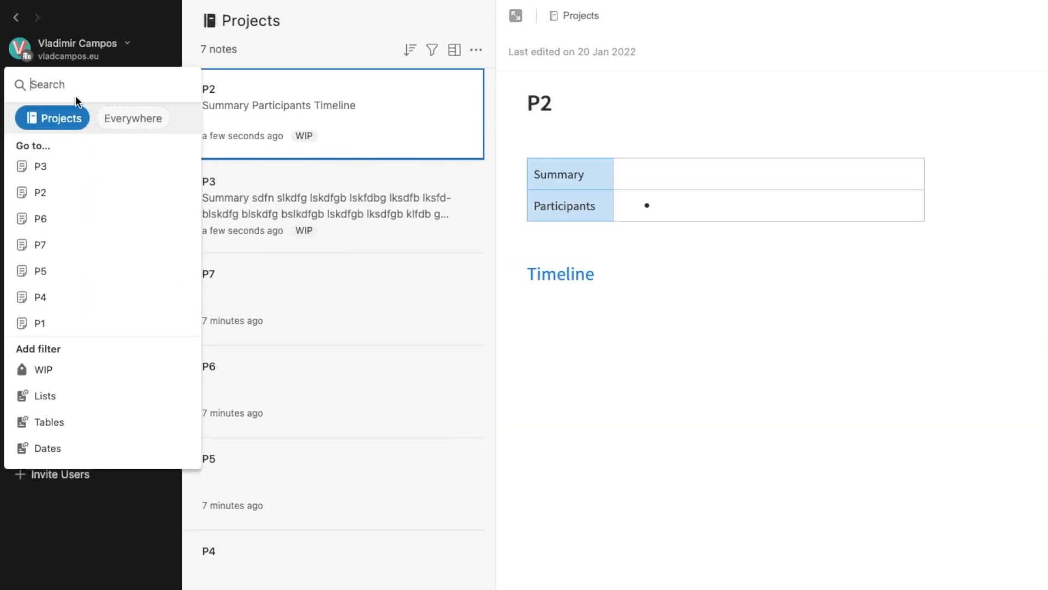
pyautogui.write('wi')
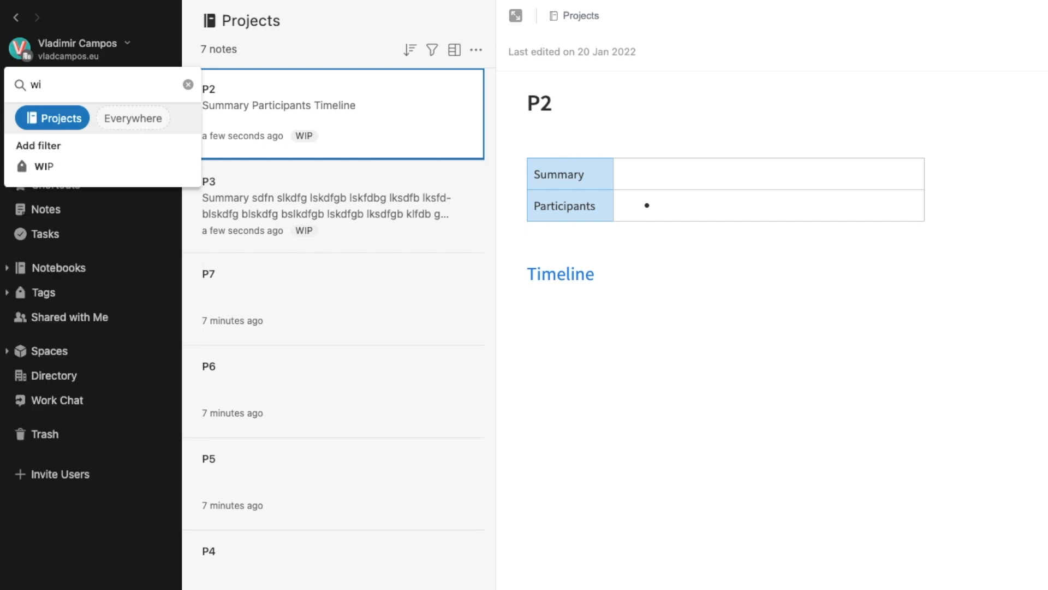
pyautogui.click(69, 165)
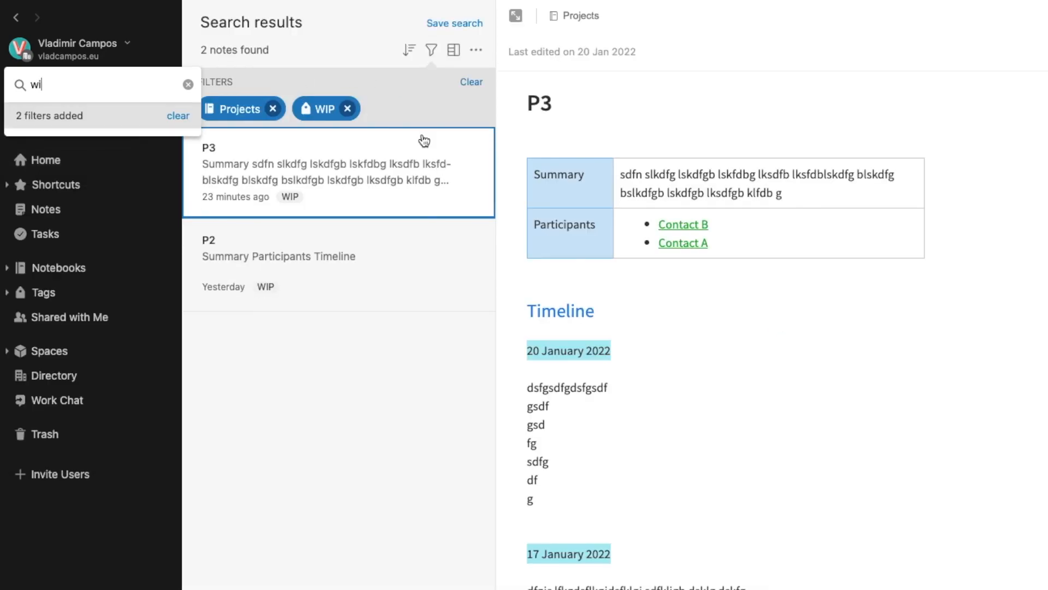
# Step: Save the filtered search as "Project in Progress", add it to Shortcuts and open it from there
pyautogui.click(461, 32)
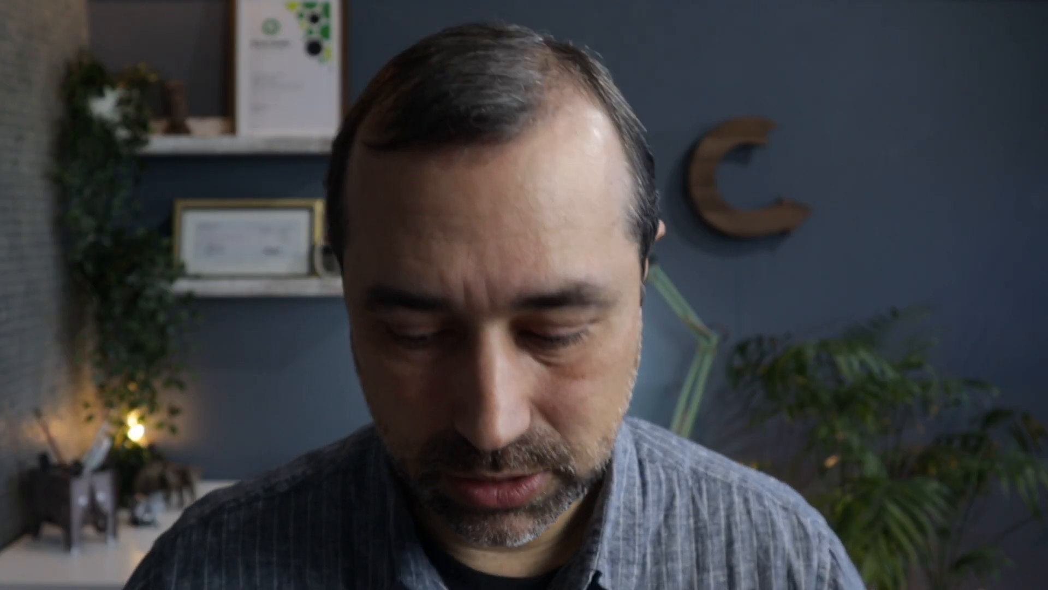
pyautogui.write('Project')
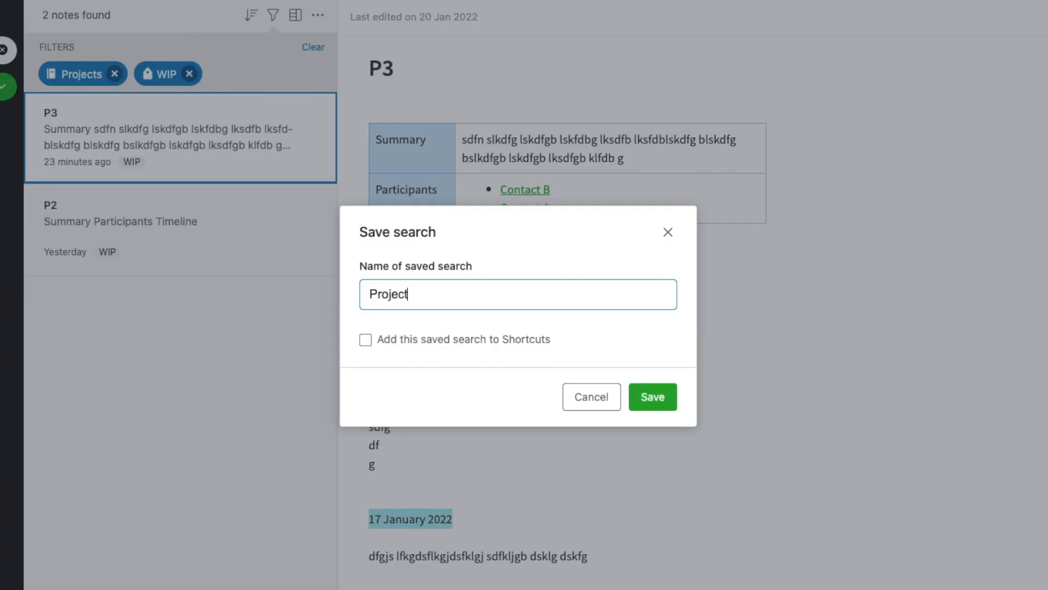
pyautogui.write(' in Progress')
pyautogui.click(365, 339)
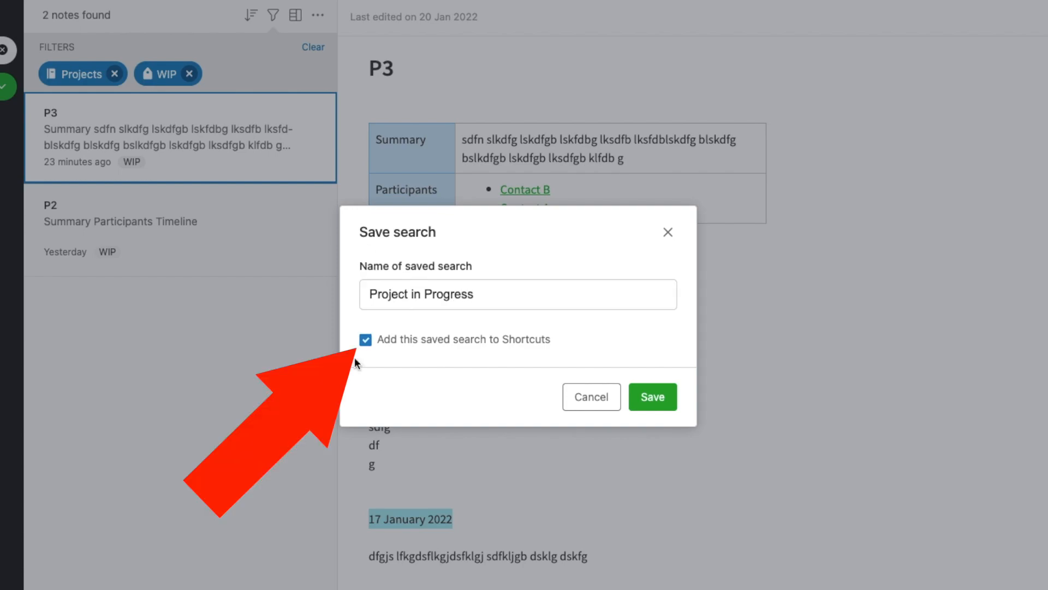
pyautogui.click(651, 405)
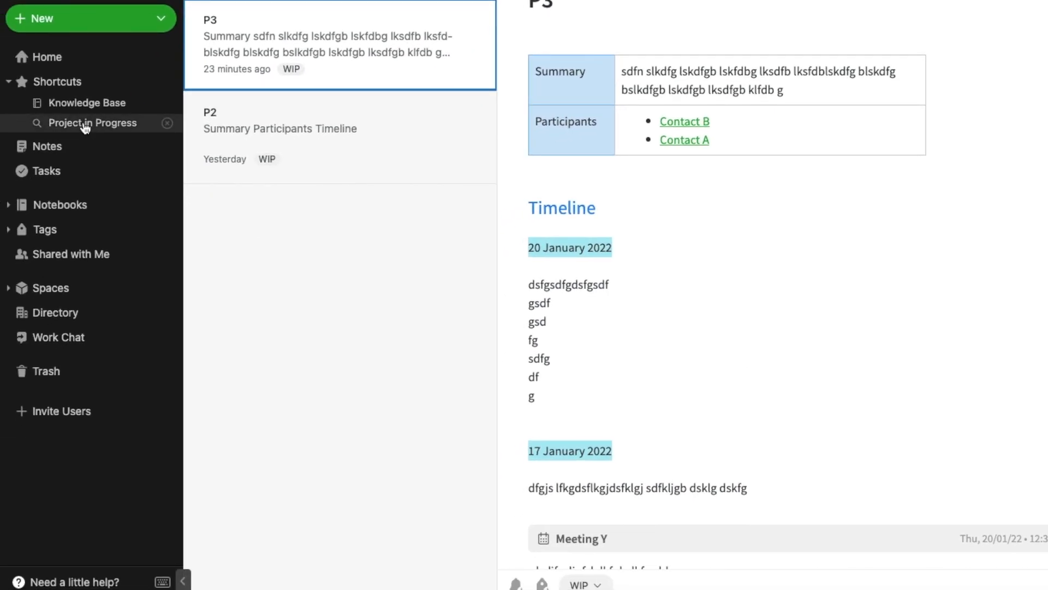
pyautogui.click(85, 123)
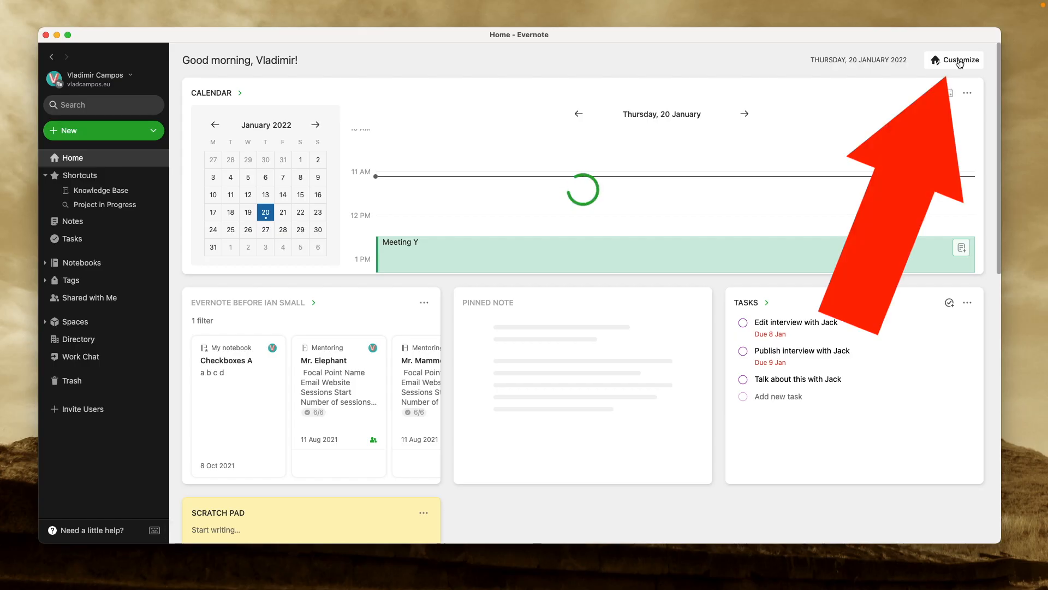
# Step: Add a Filtered Notes widget named "Projects in Progress" to Home, based on the saved search "Project in Progress"
pyautogui.click(959, 61)
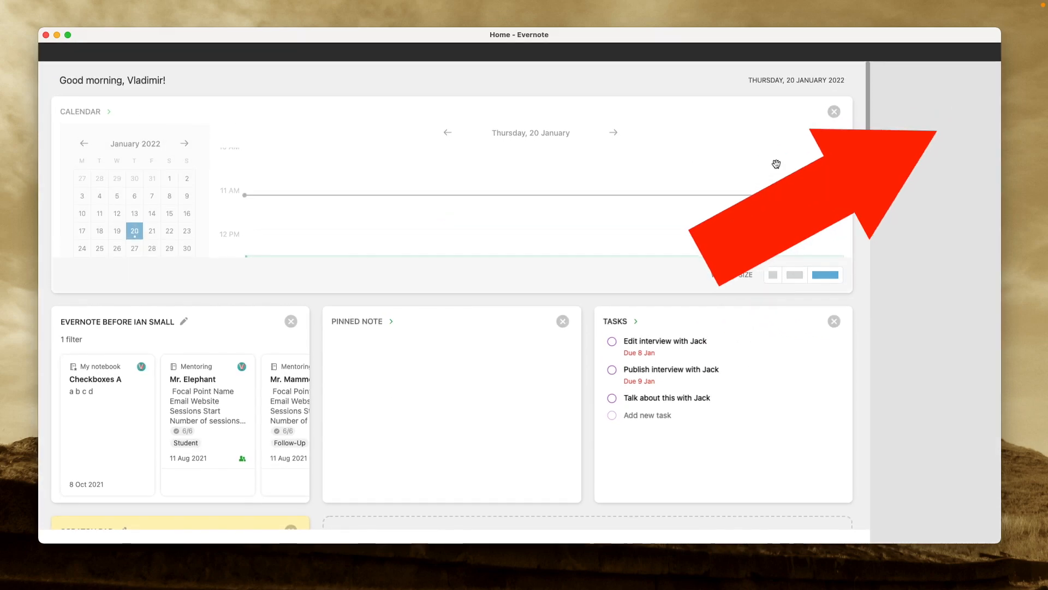
pyautogui.moveTo(936, 214); pyautogui.dragTo(609, 381)
pyautogui.click(607, 197)
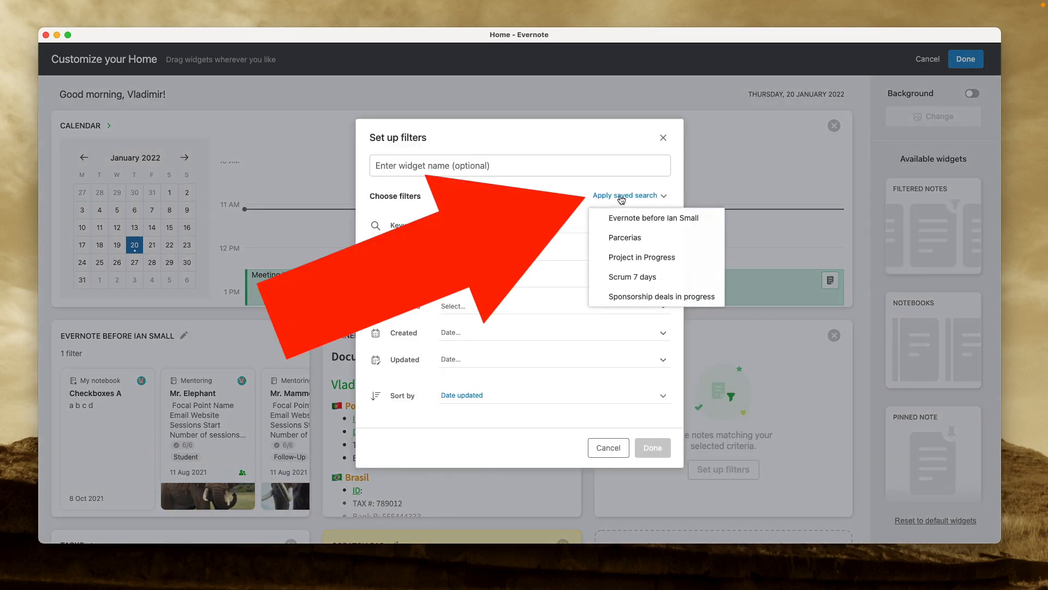
pyautogui.click(679, 259)
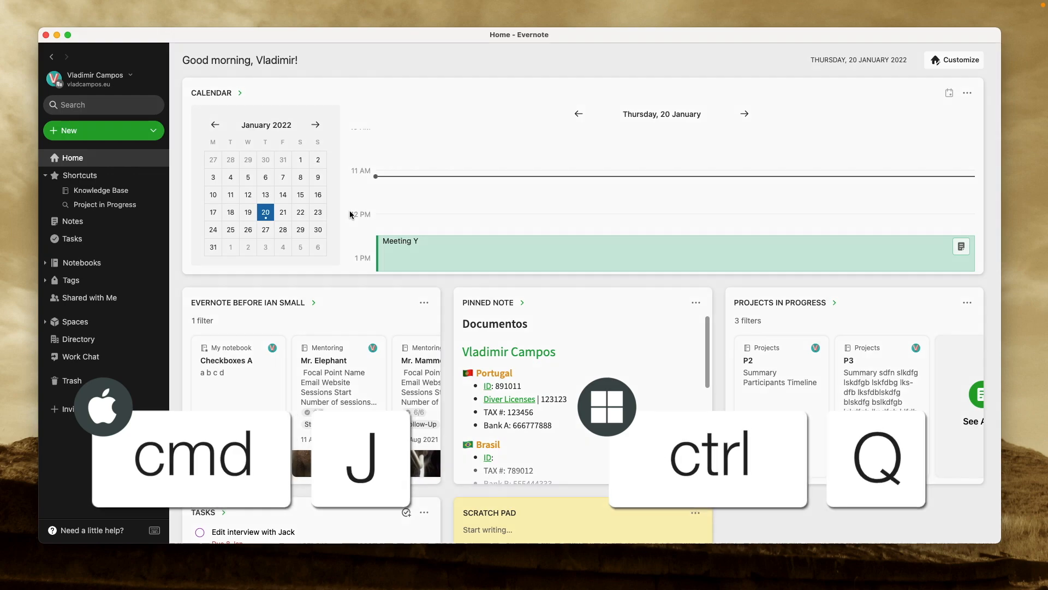
# Step: Switch to the Projects notebook and assign the existing WIP tag to the P7 note
pyautogui.press('super+j')
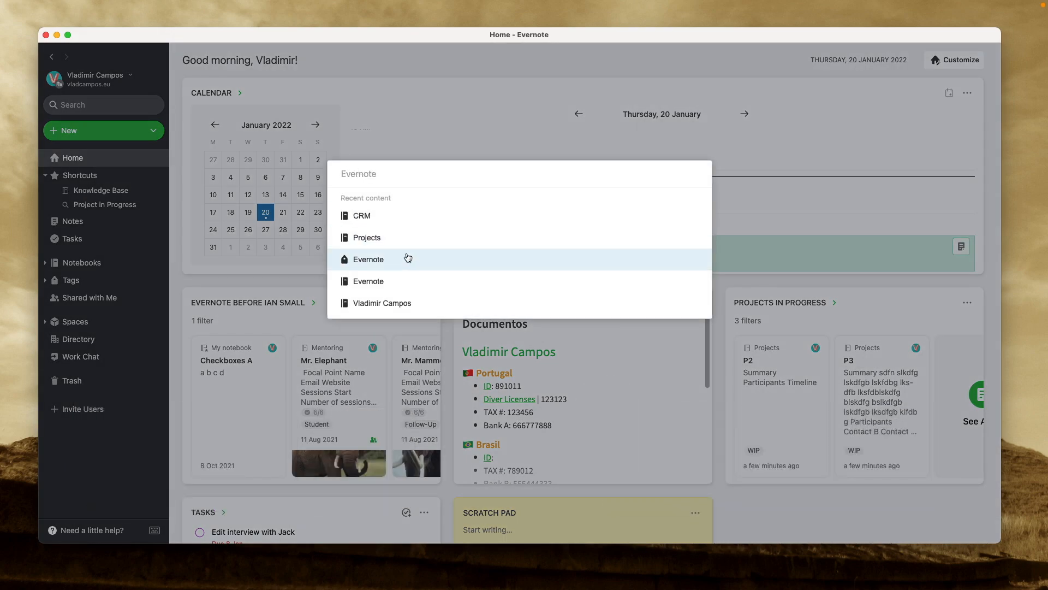
pyautogui.click(387, 237)
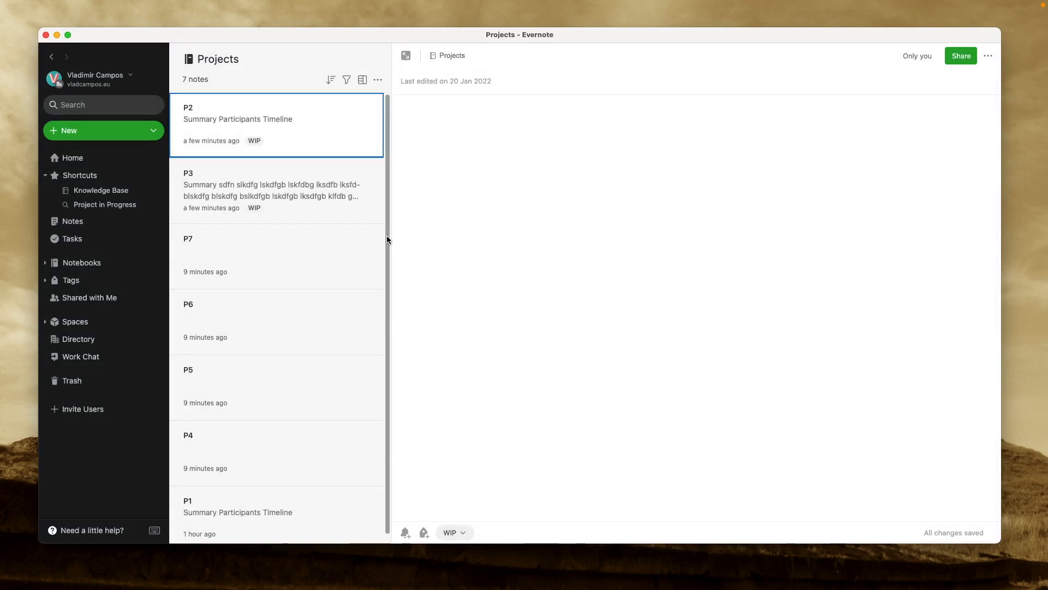
pyautogui.click(300, 255)
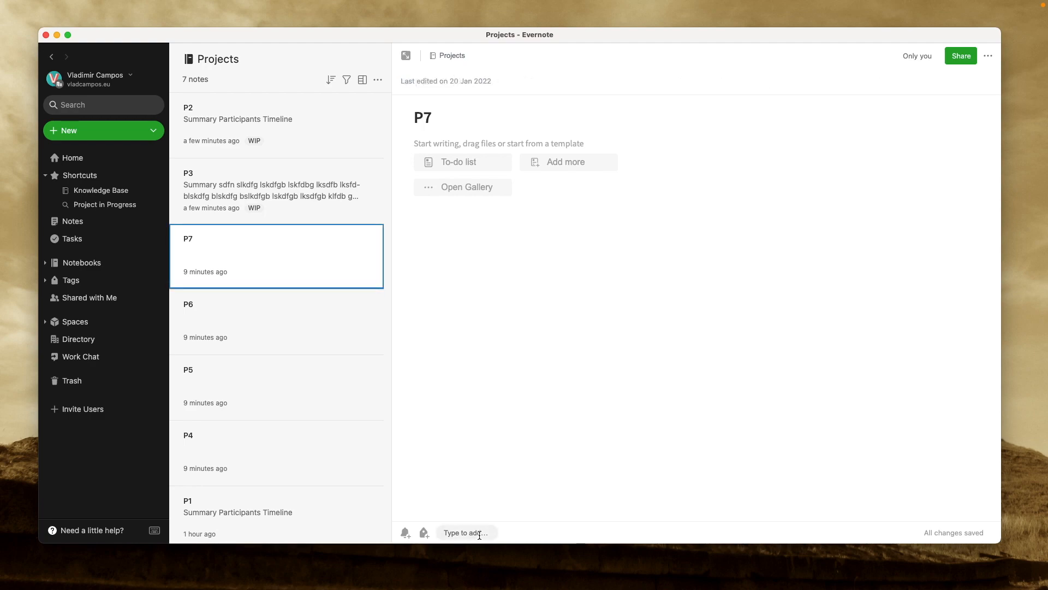
pyautogui.write('wio')
pyautogui.press('BackSpace')
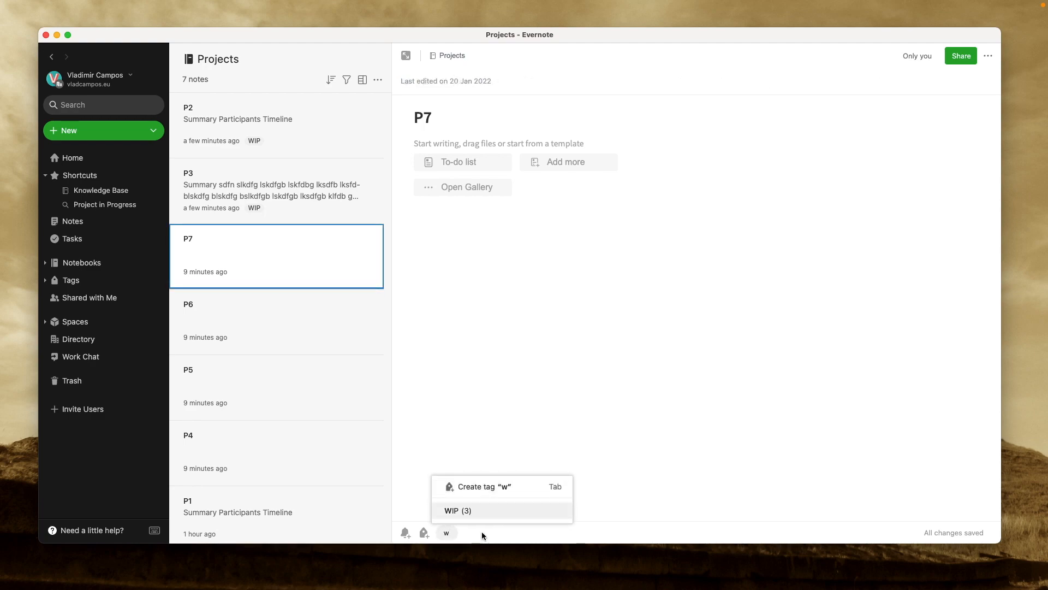
pyautogui.click(478, 510)
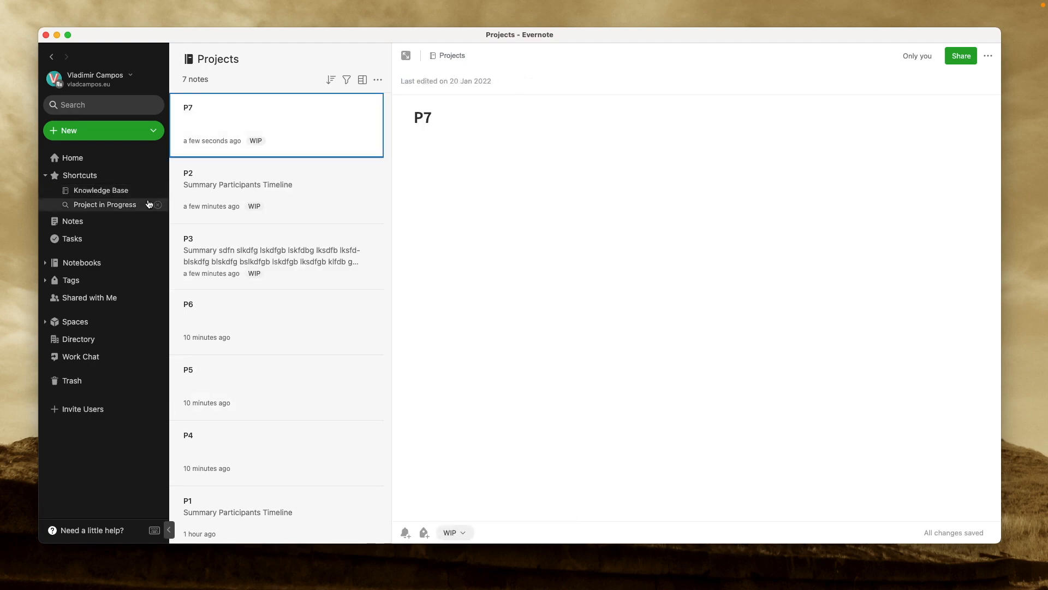
# Step: Rename the "Project in Progress" saved search to "Projects in Progress", keep it in Shortcuts and return to Home
pyautogui.click(100, 210)
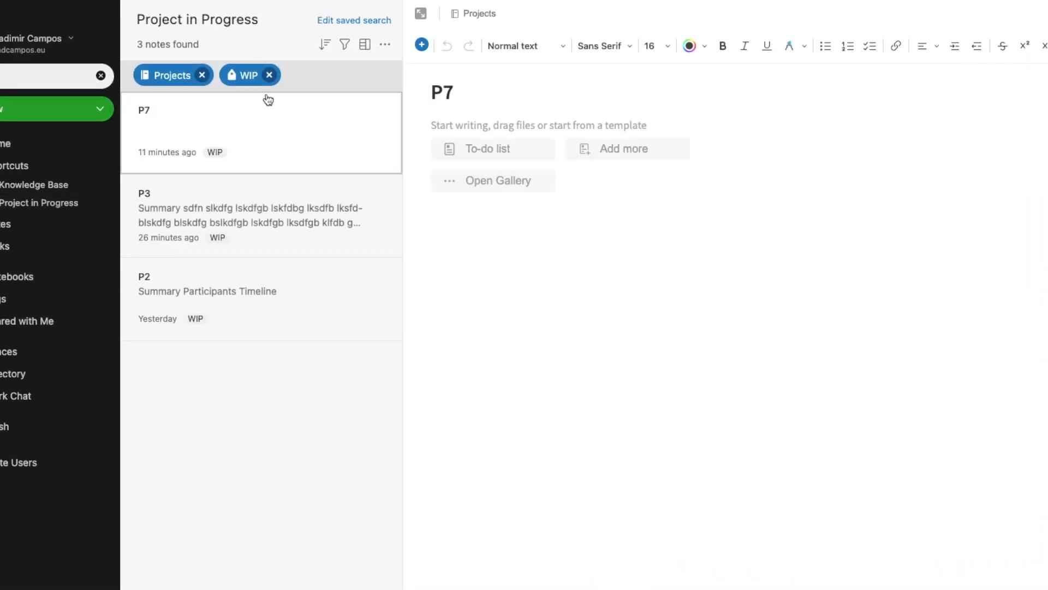
pyautogui.click(385, 46)
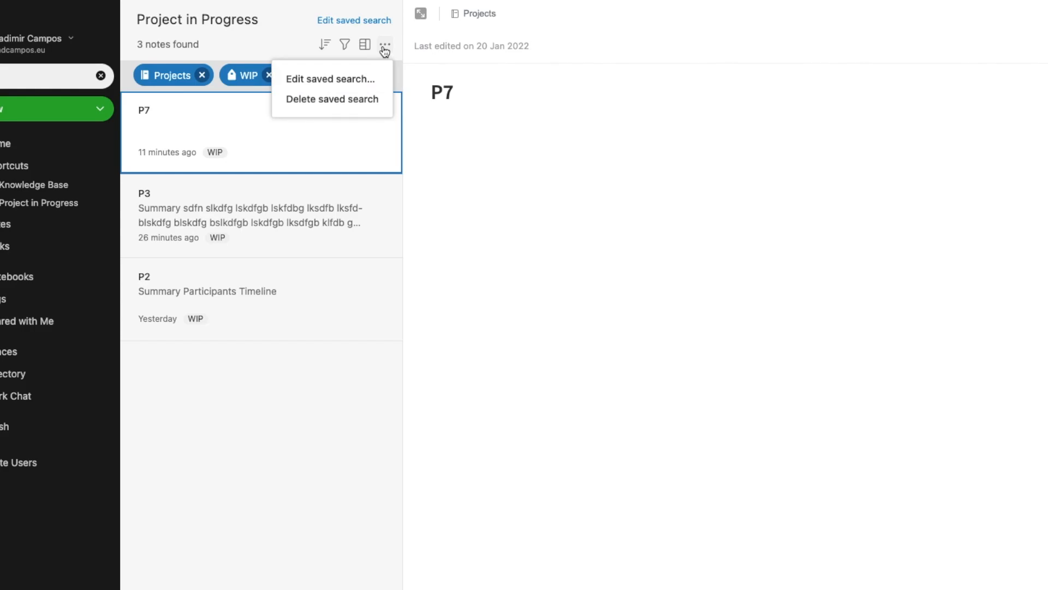
pyautogui.click(340, 80)
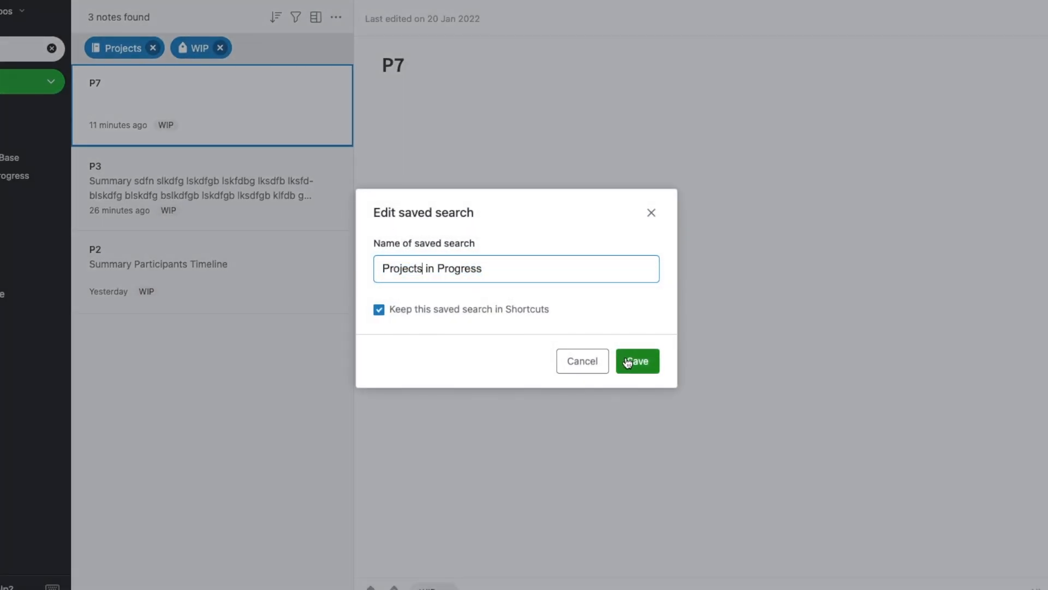
pyautogui.click(628, 362)
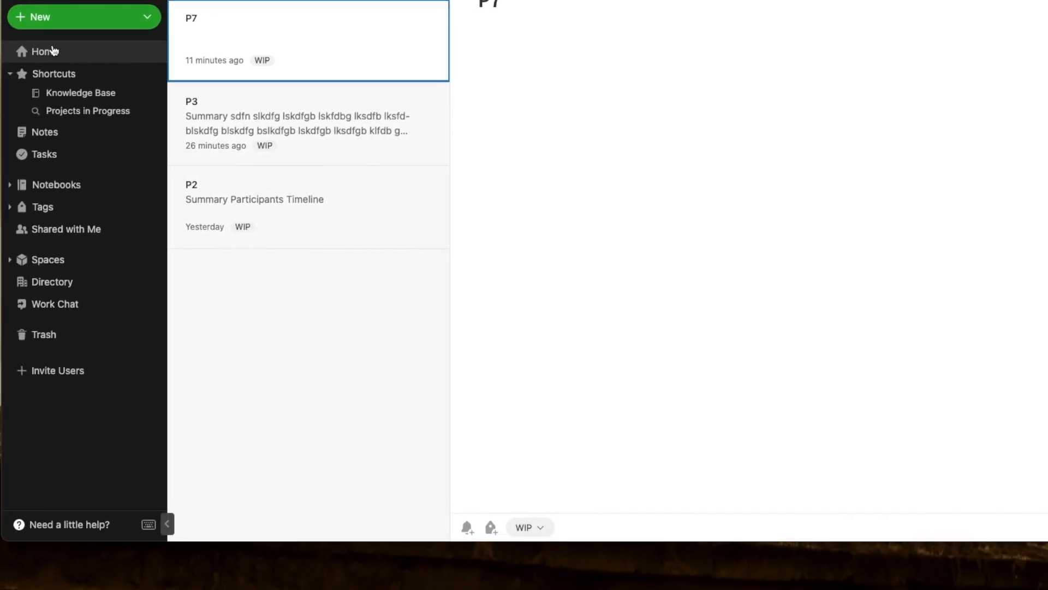
pyautogui.click(53, 51)
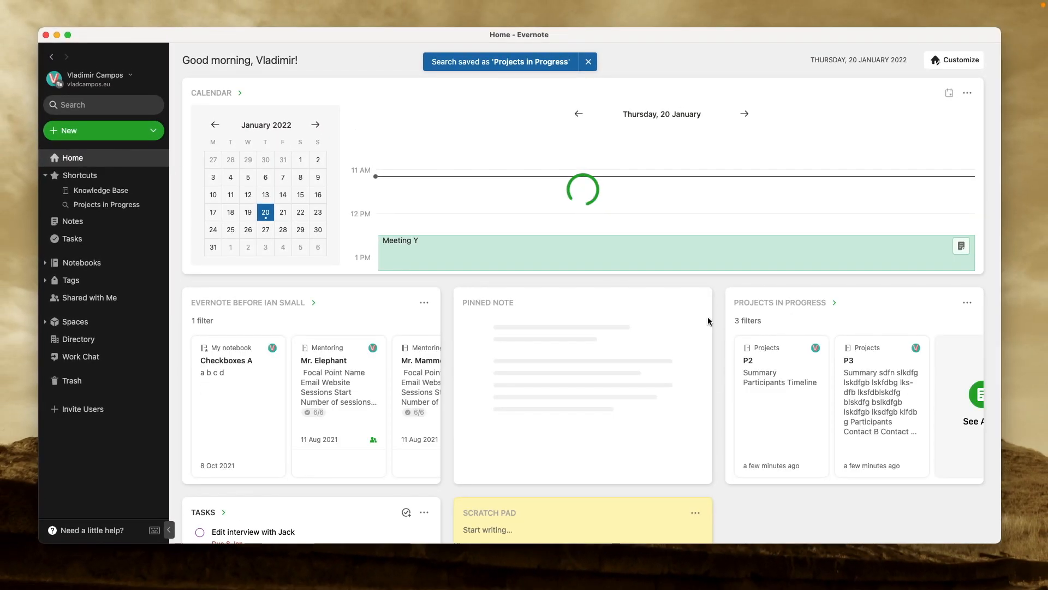